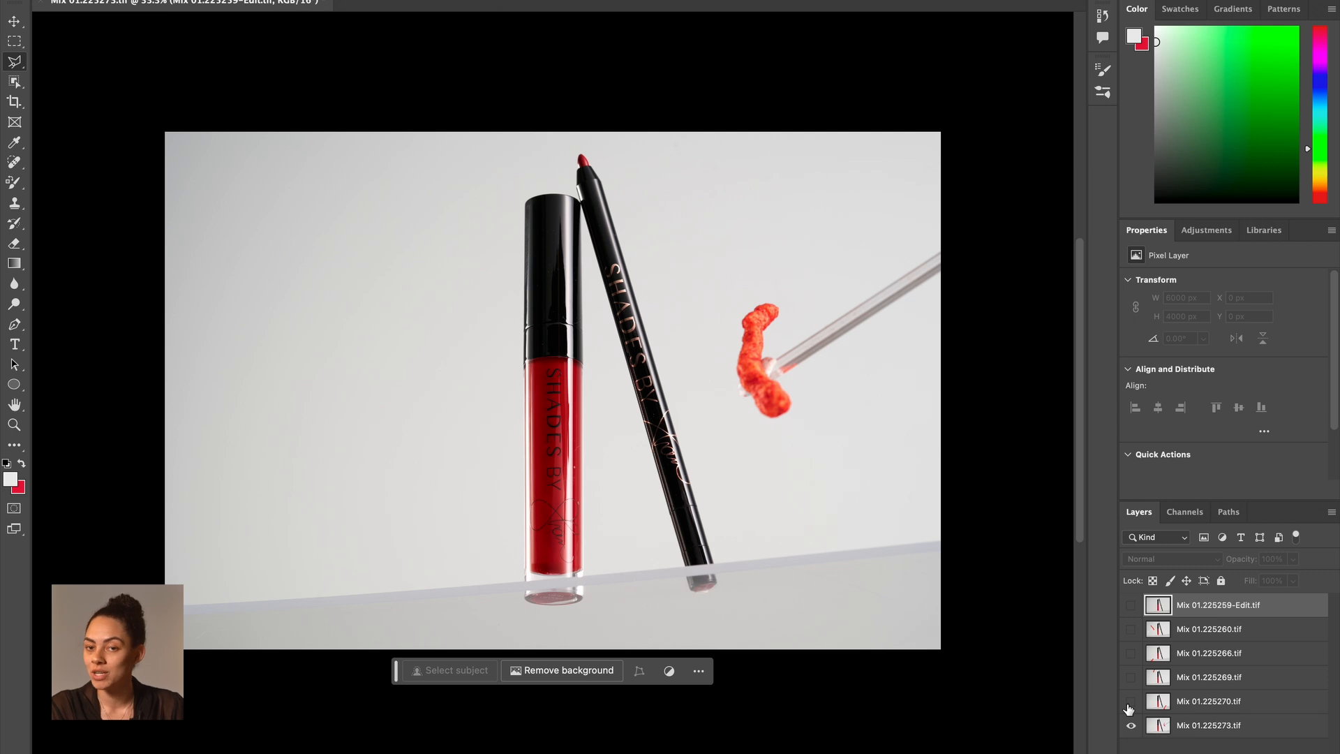
Step: Show all the hidden layers, rename Mix 01.225259-Edit.tif as Lipstick, and place it at the bottom of the layer stack
drag(1129, 708, 1131, 605)
double_click(1230, 604)
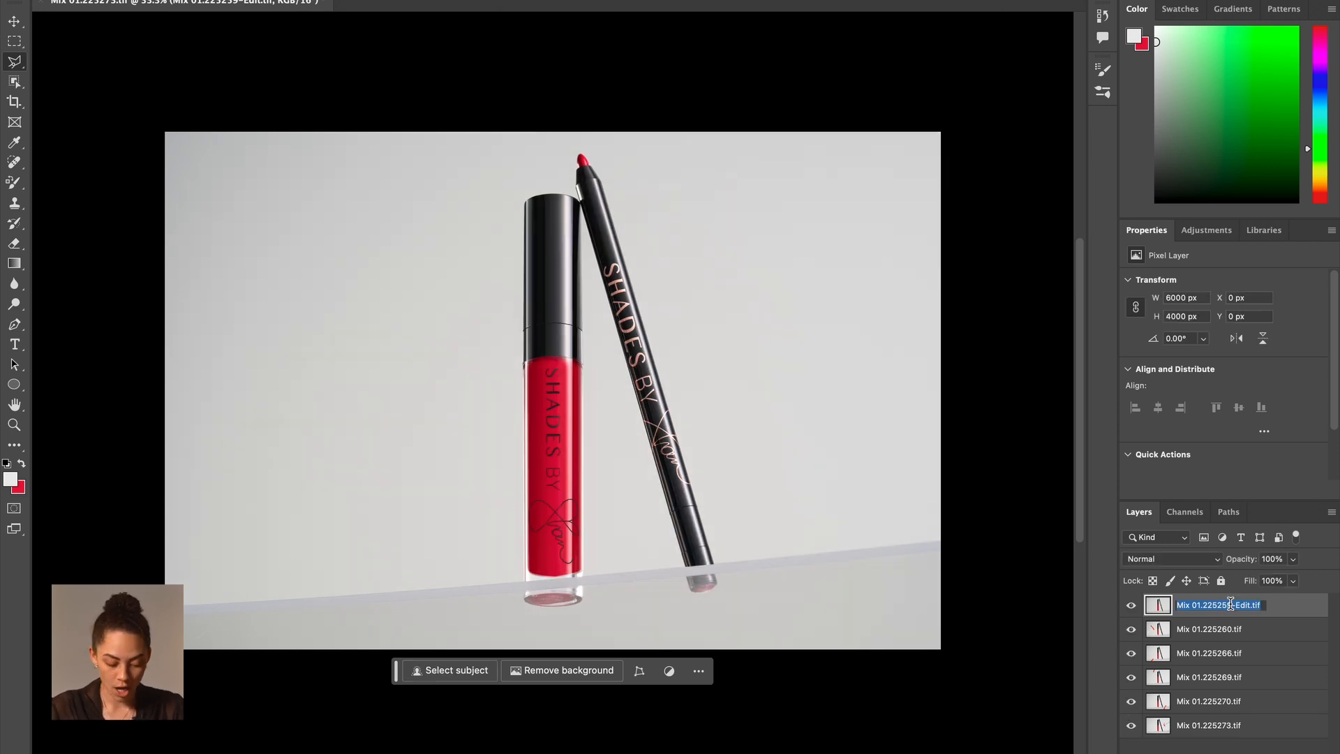
text(Lipstick)
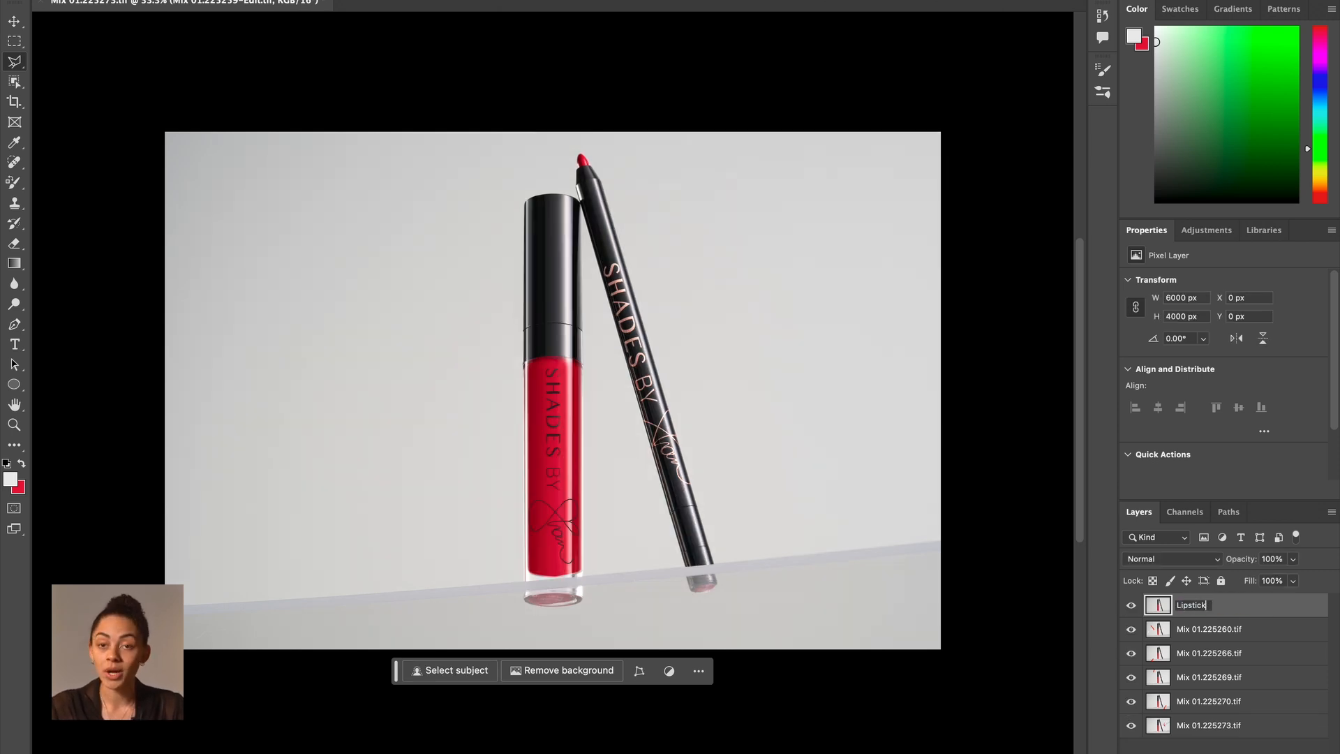
drag(1251, 612, 1226, 726)
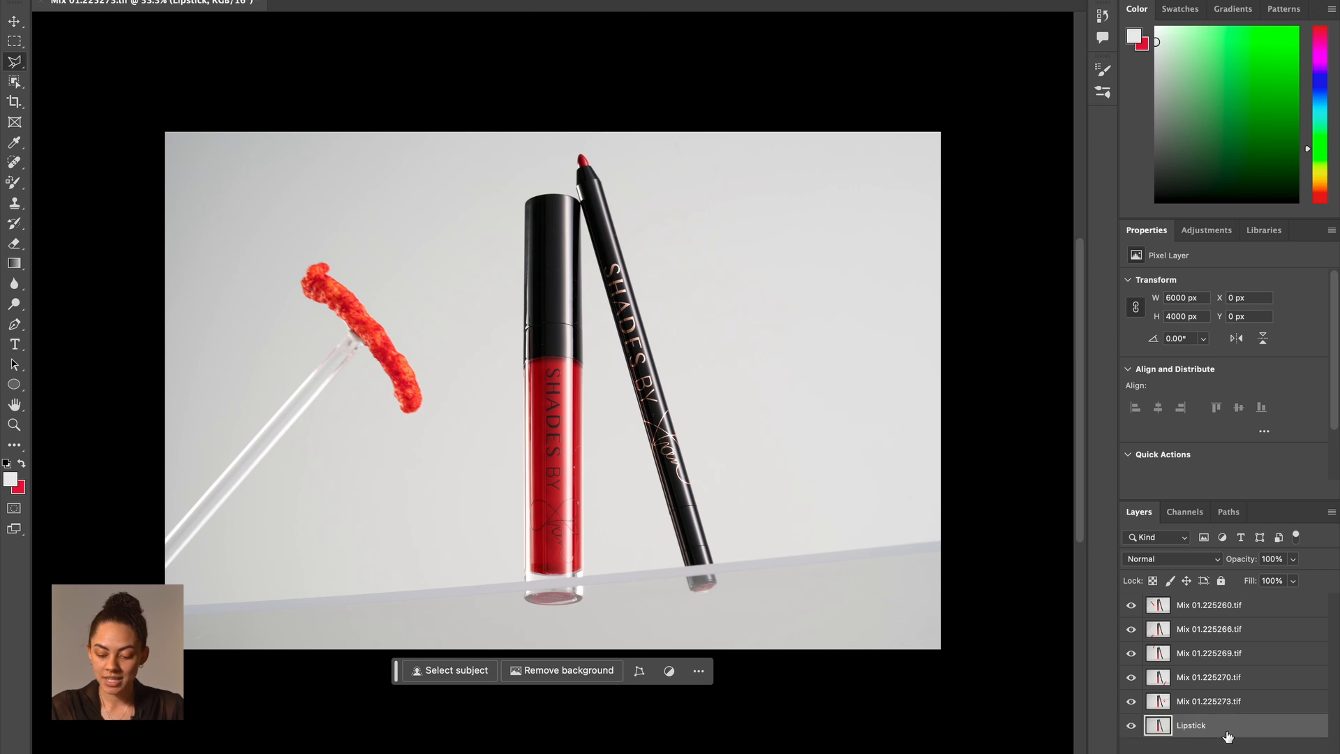
Step: On layer Mix 01.225260.tif, select the red puff with the Object Selection tool, invert the selection and delete everything around it
click(1231, 607)
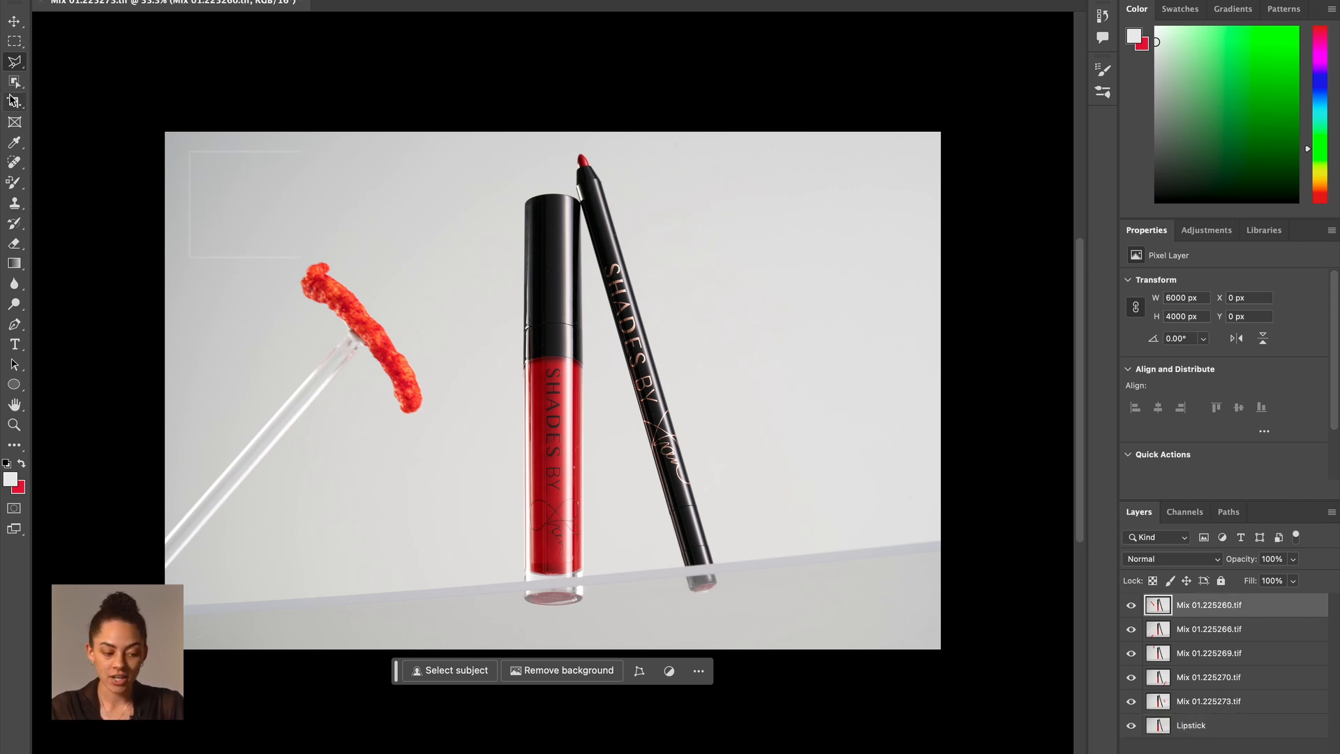
right_click(20, 78)
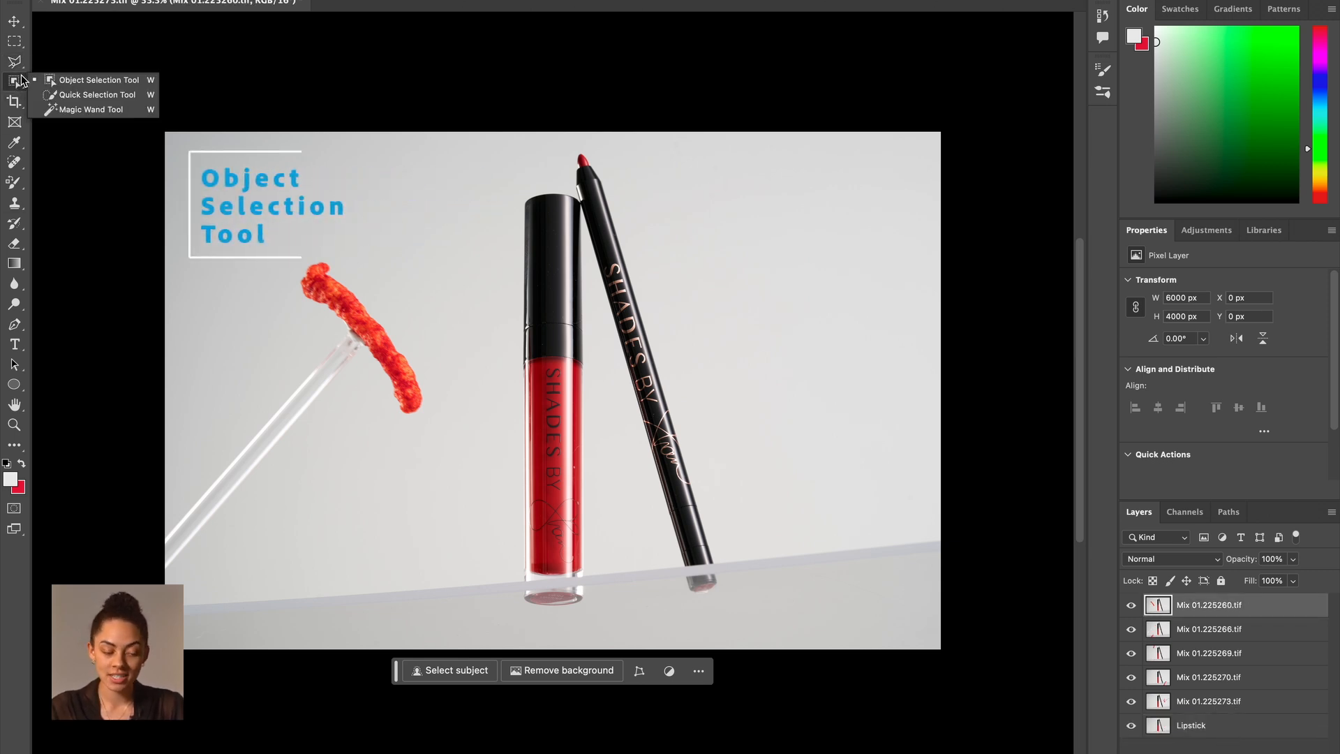
click(338, 303)
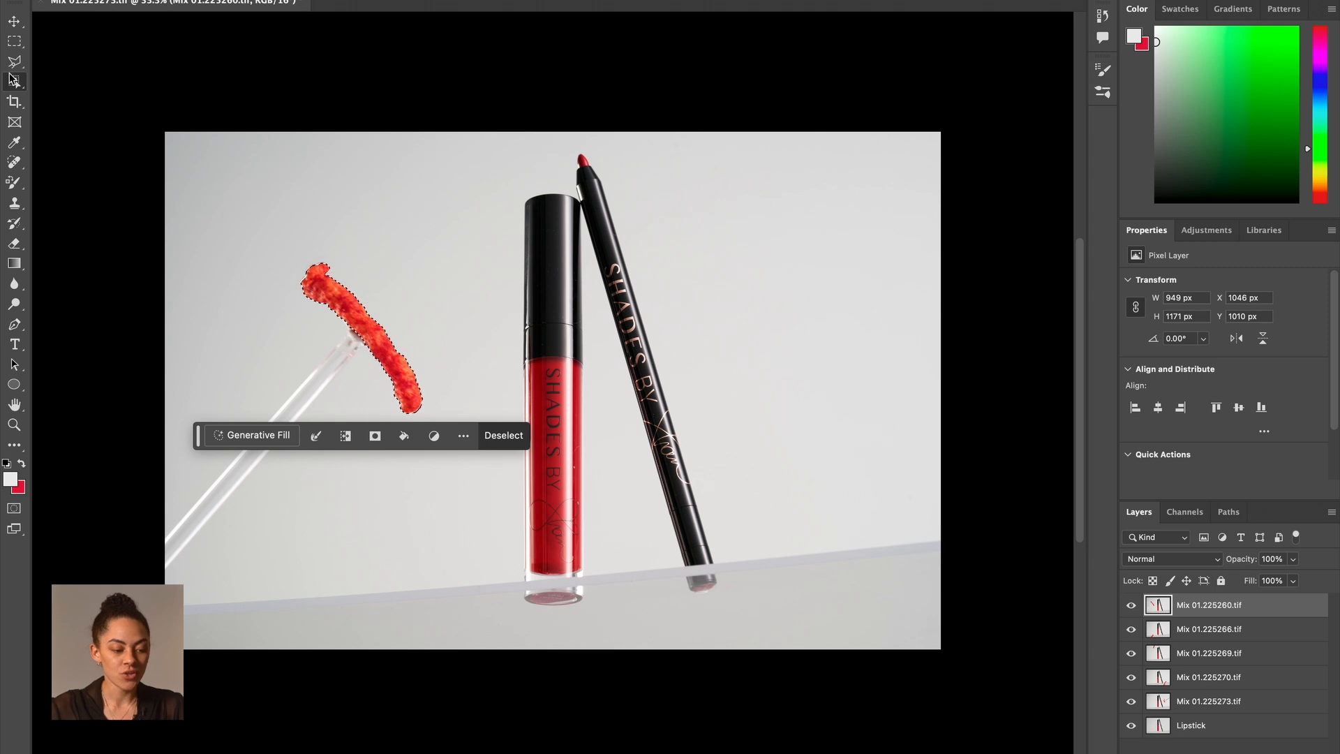
click(19, 62)
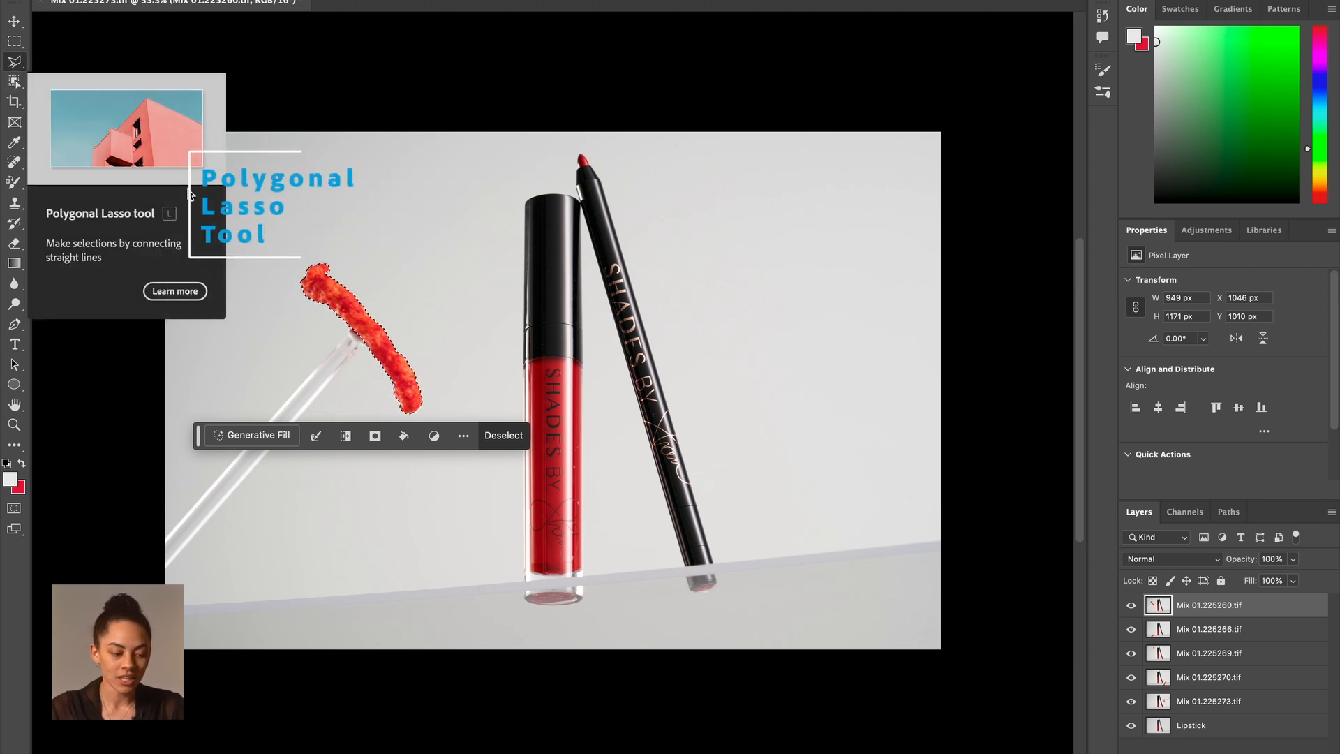
right_click(331, 283)
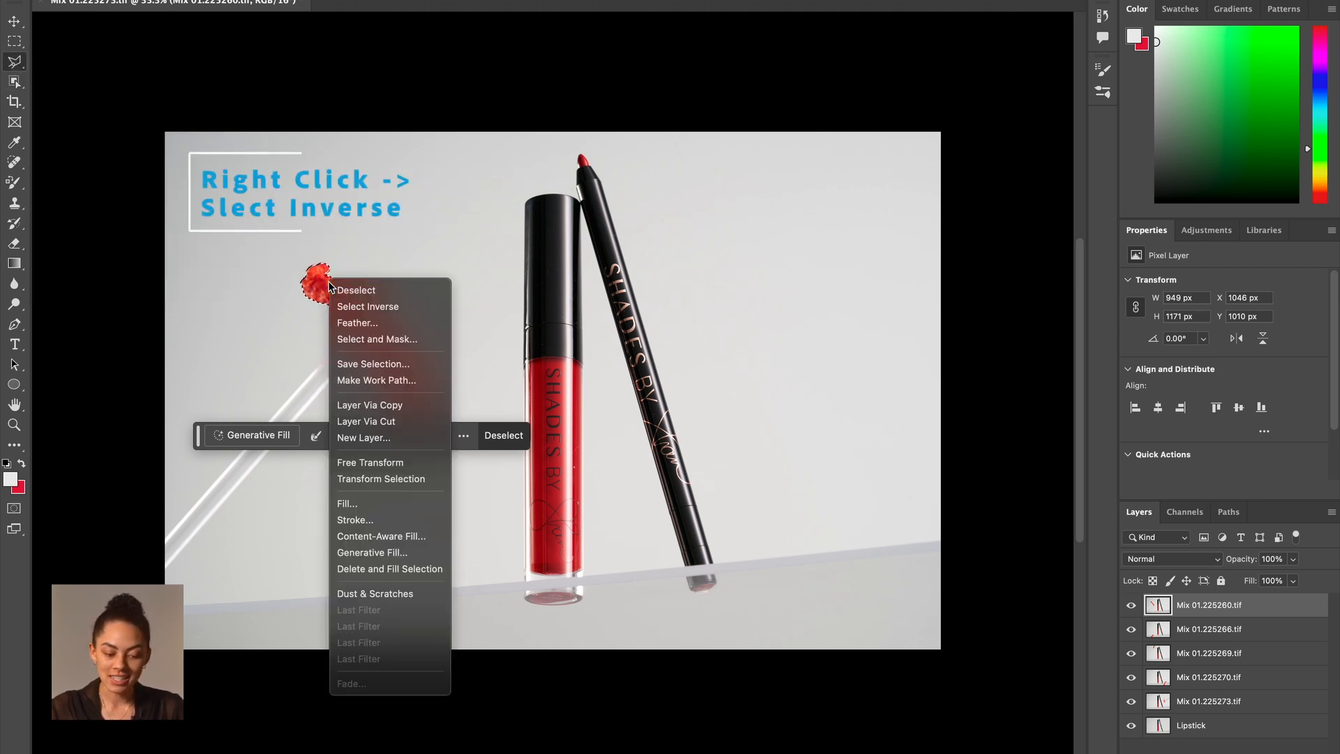
click(366, 307)
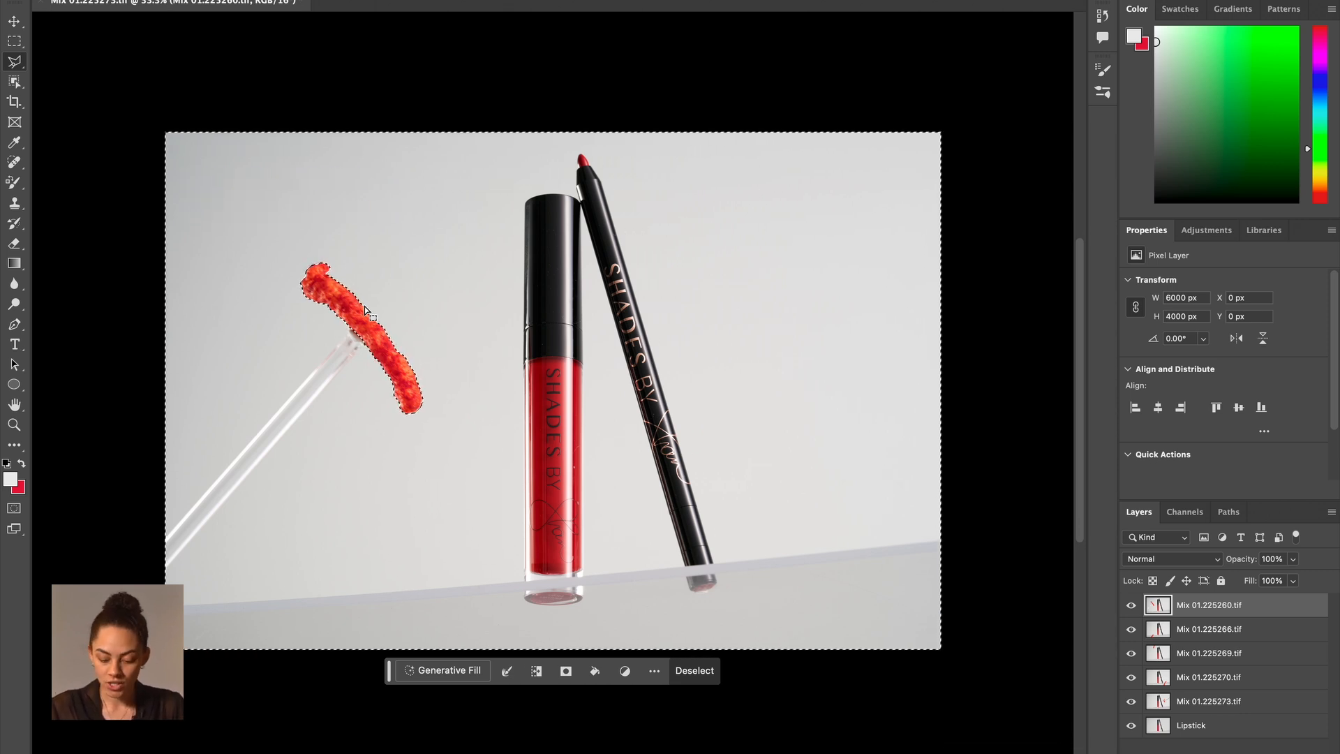
key(Delete)
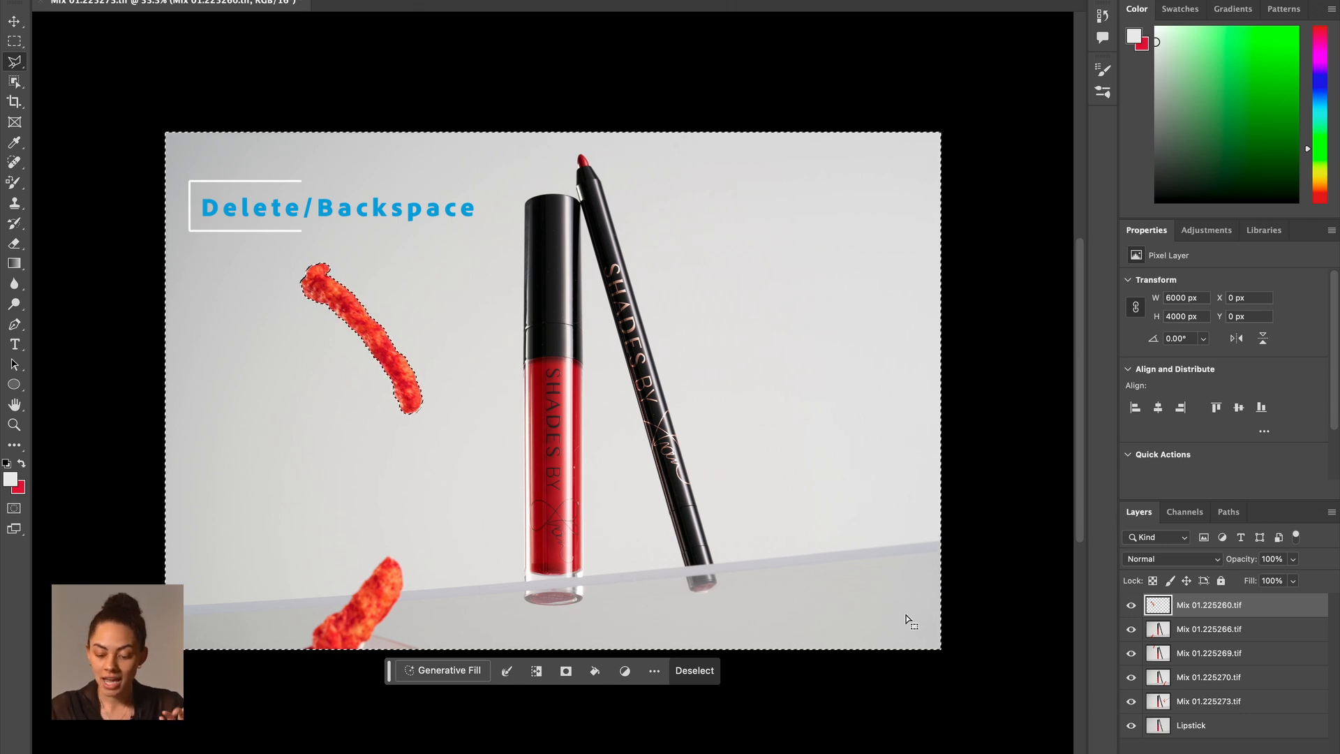
Step: Hide every layer except Mix 01.225260.tif and clear the selection around the cut-out puff
drag(1130, 635, 1133, 725)
click(1132, 725)
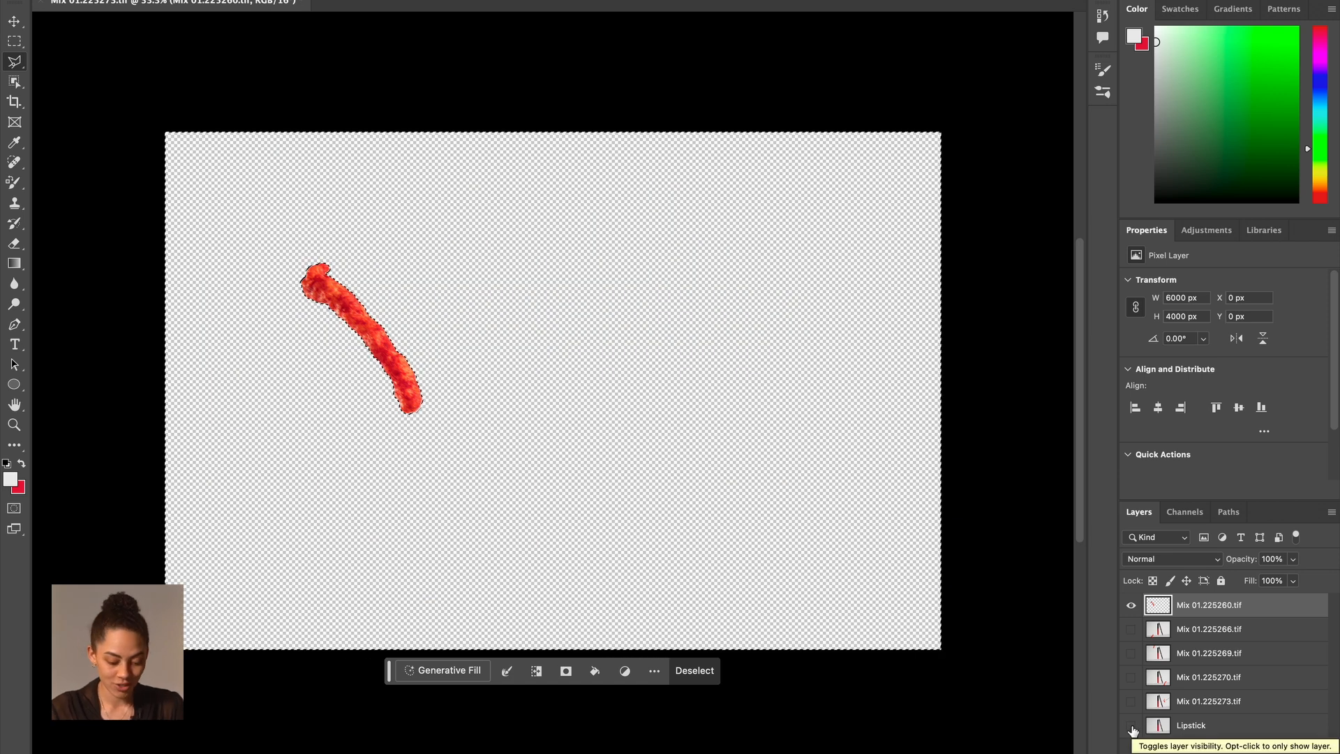
key(ctrl+d)
Step: Try moving the cut-out puff on the canvas, and undo the move
click(14, 22)
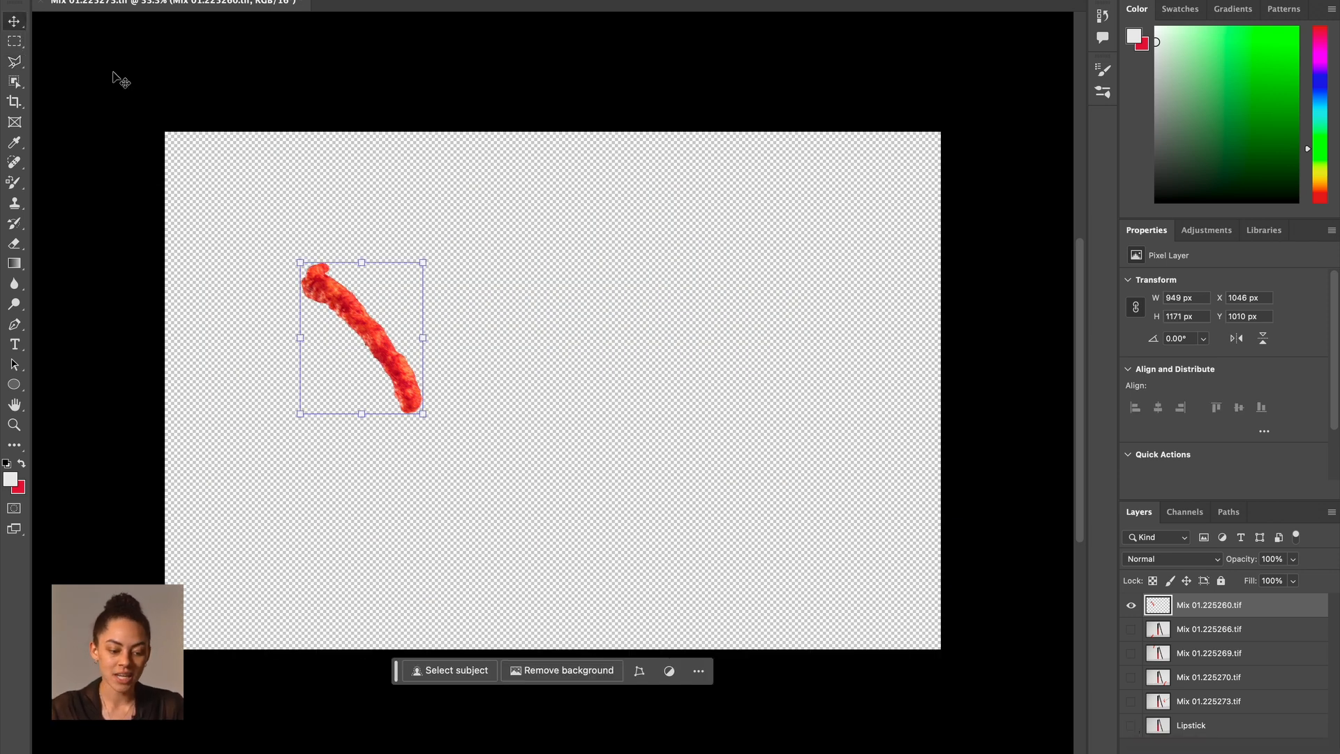
drag(365, 329, 314, 333)
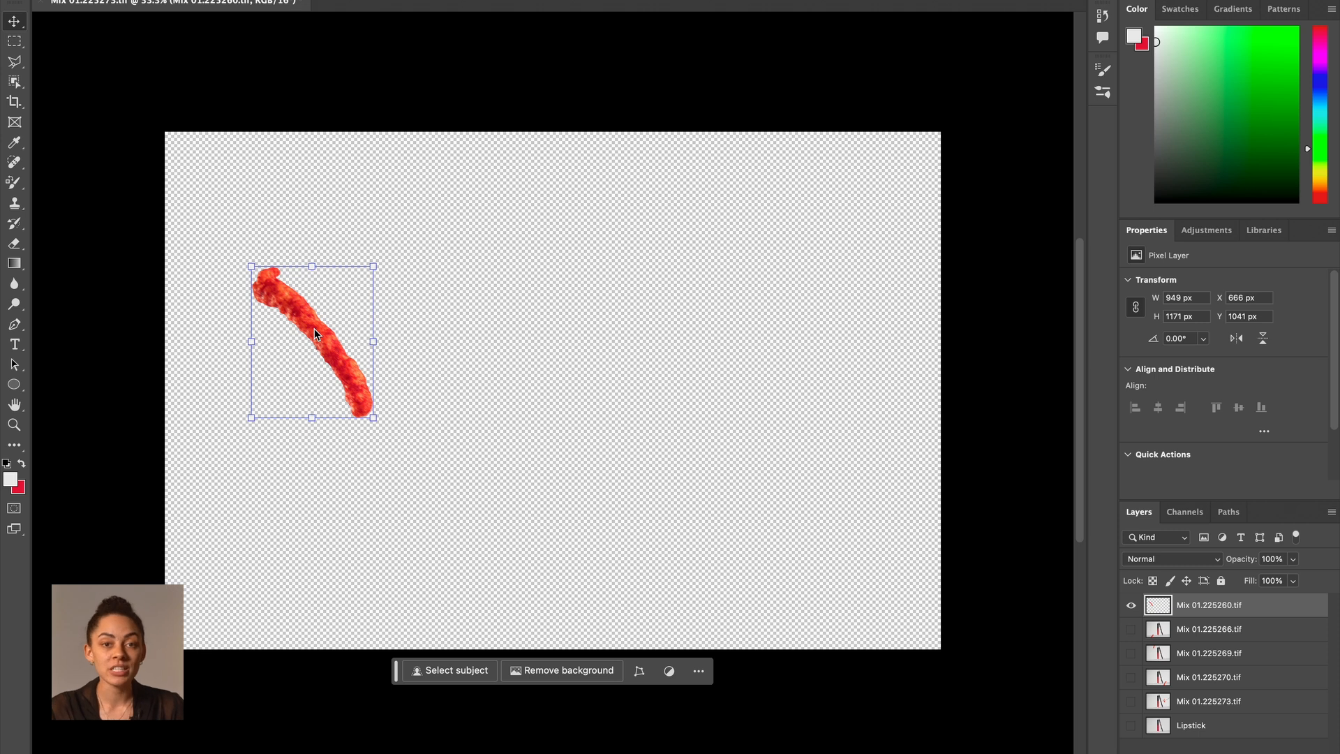
key(ctrl+z)
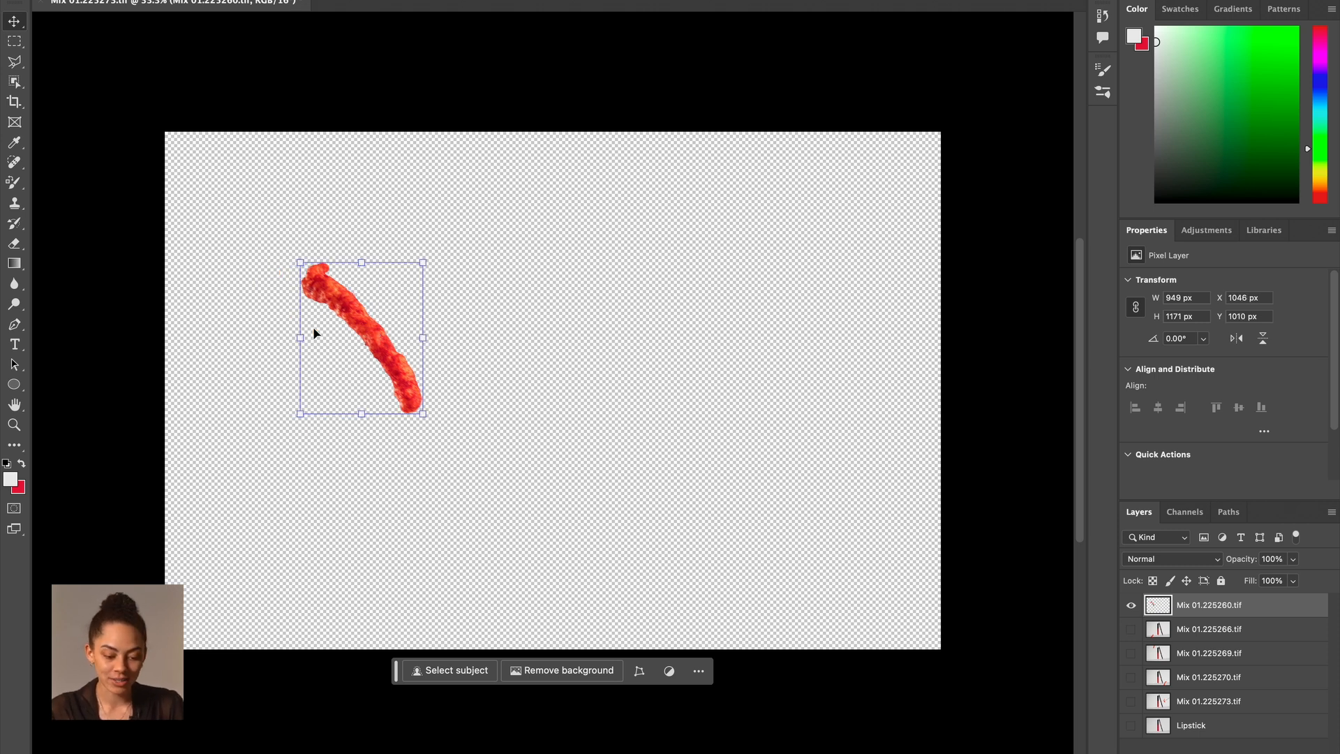
Step: Hide layer Mix 01.225260.tif and show layers Mix 01.225266.tif through Mix 01.225273.tif, keeping Lipstick hidden
drag(1131, 629, 1133, 653)
click(1131, 605)
click(1131, 677)
Step: Isolate the red puff on layer Mix 01.225266.tif by object-selecting it, inverting and deleting the surroundings, and hide the layer once deselected
click(1209, 631)
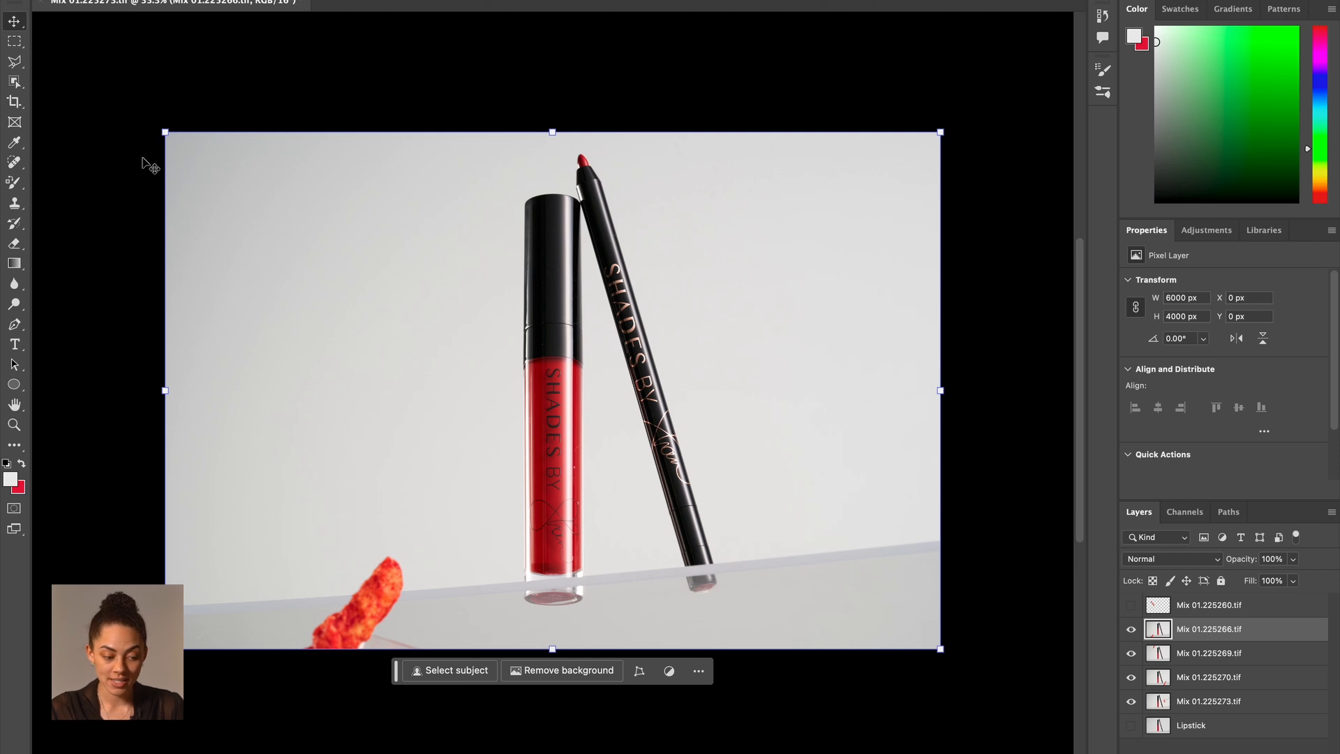
click(19, 83)
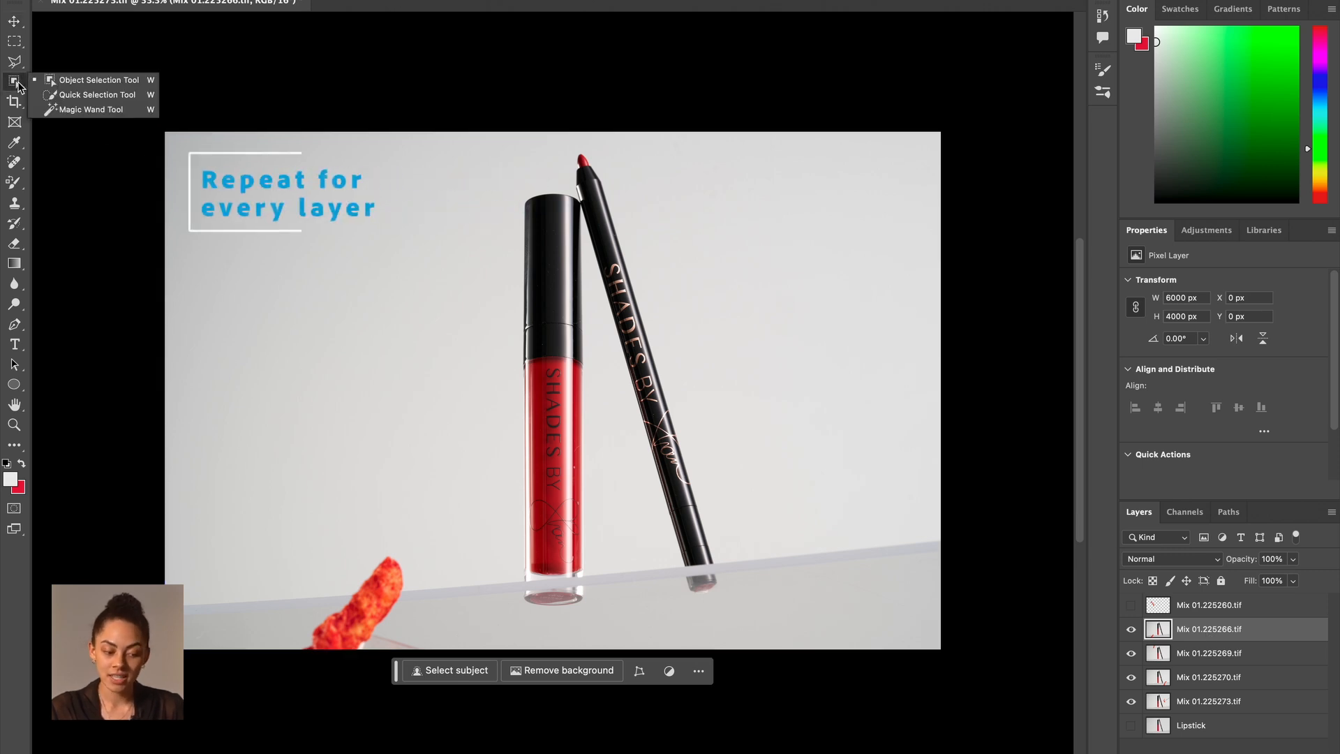
click(370, 587)
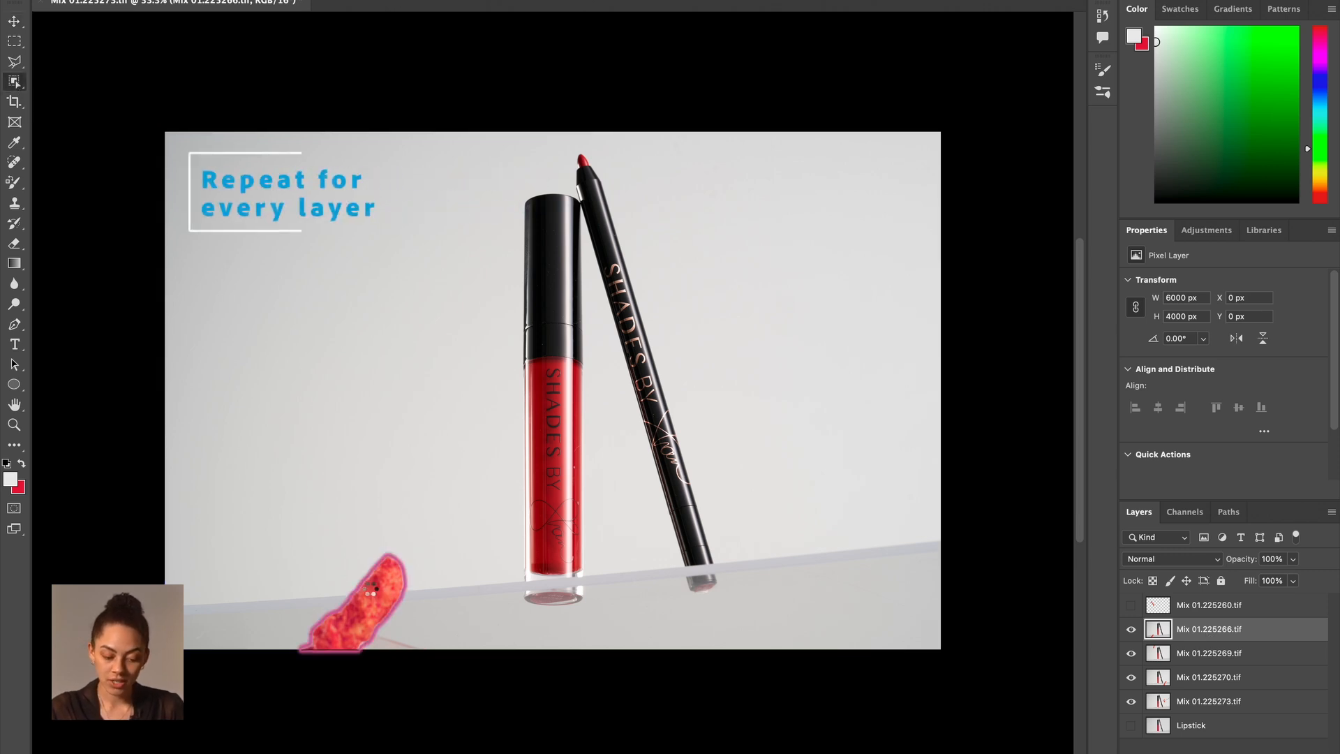
click(13, 61)
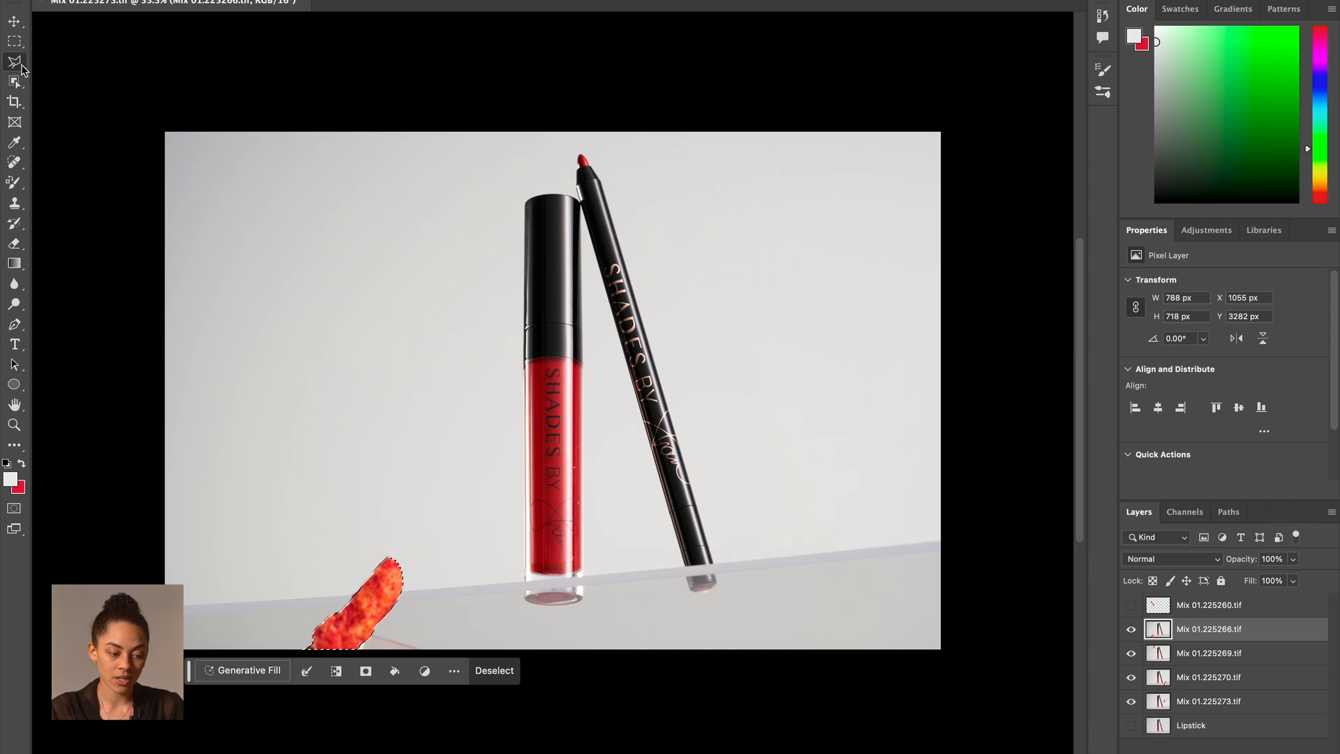
right_click(328, 533)
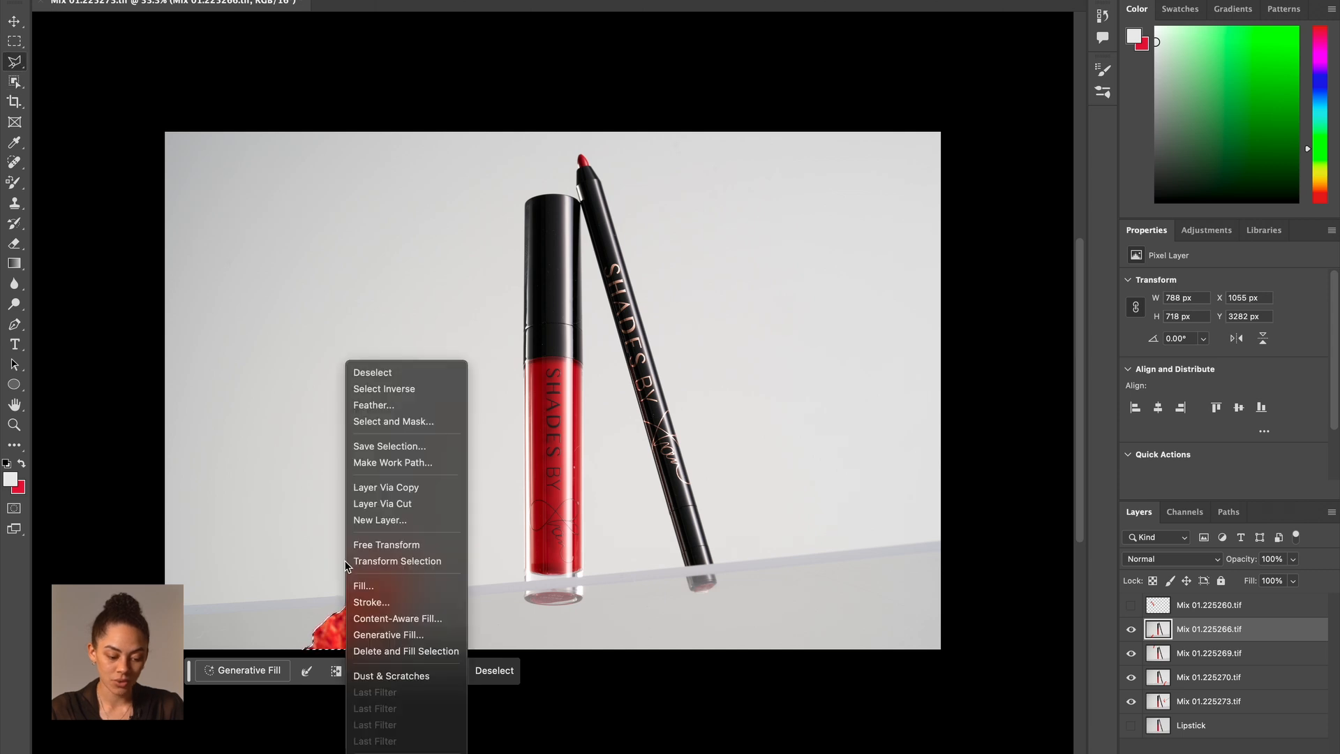
click(412, 385)
key(Delete)
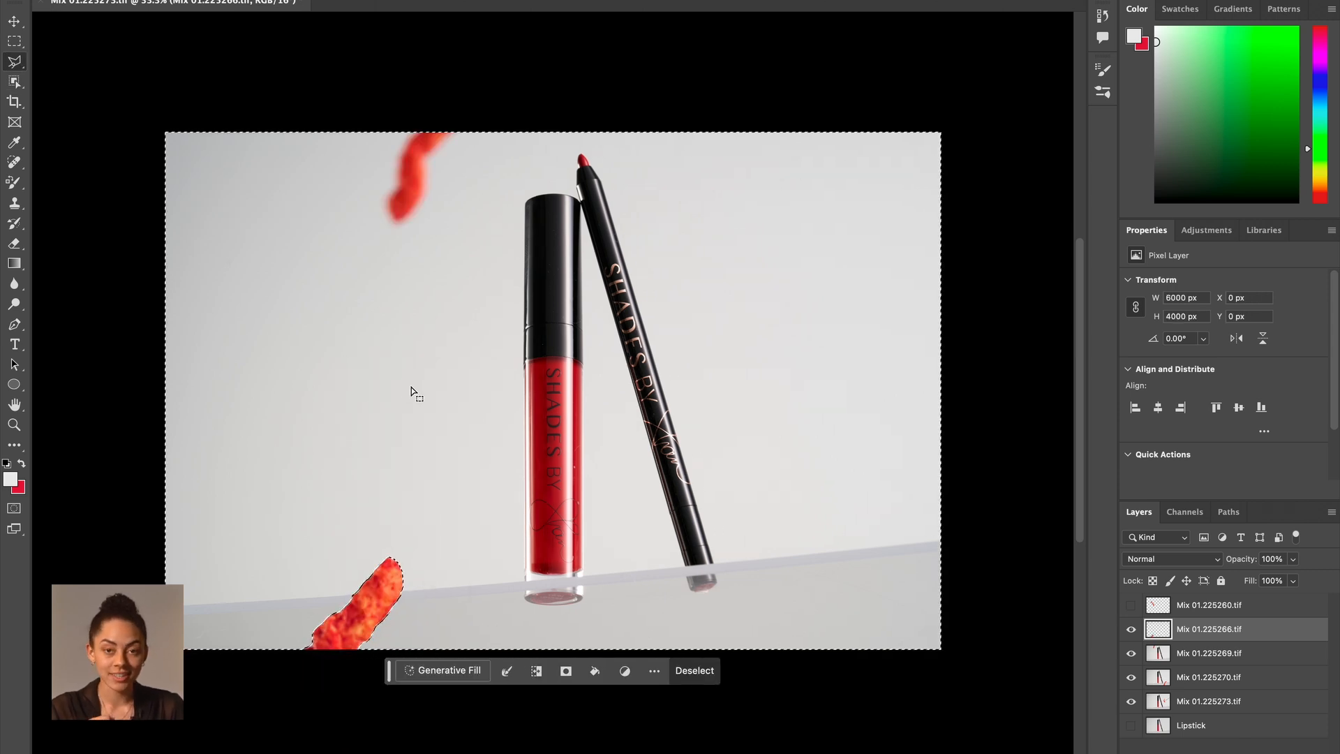
key(ctrl+d)
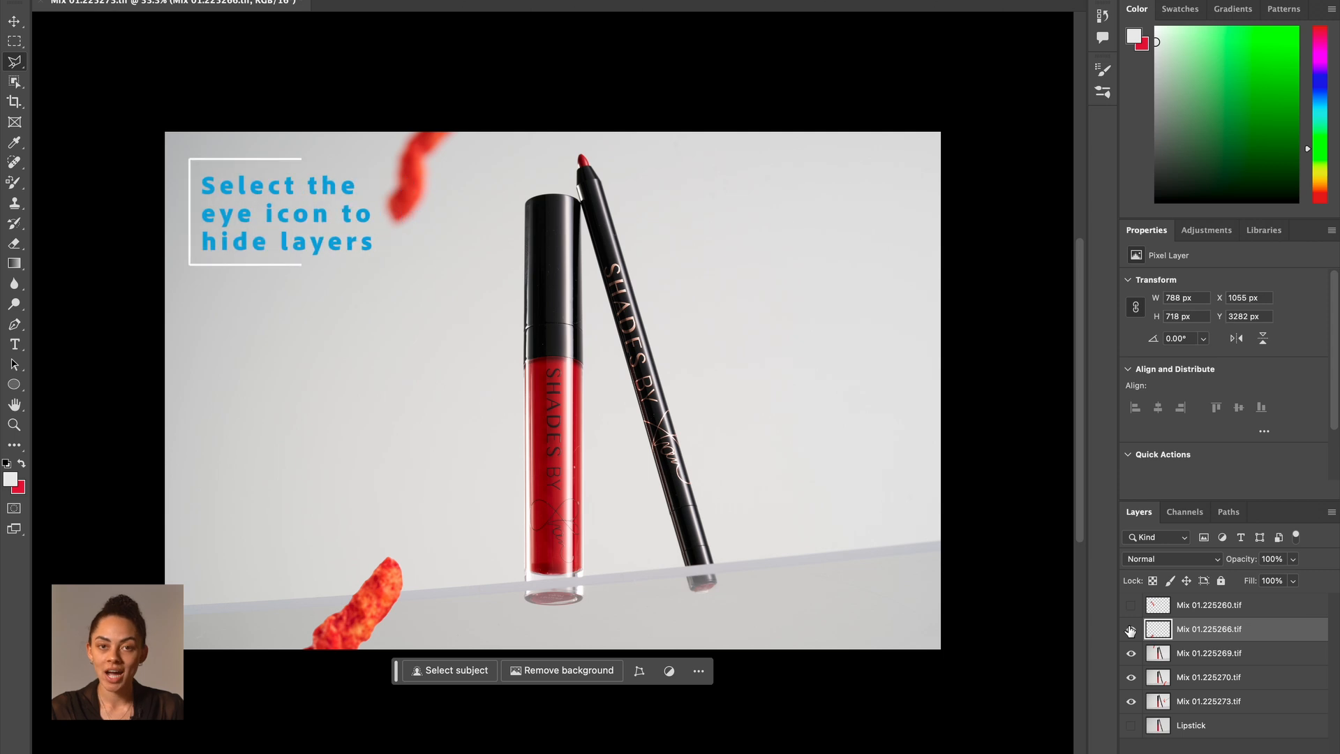
click(1131, 631)
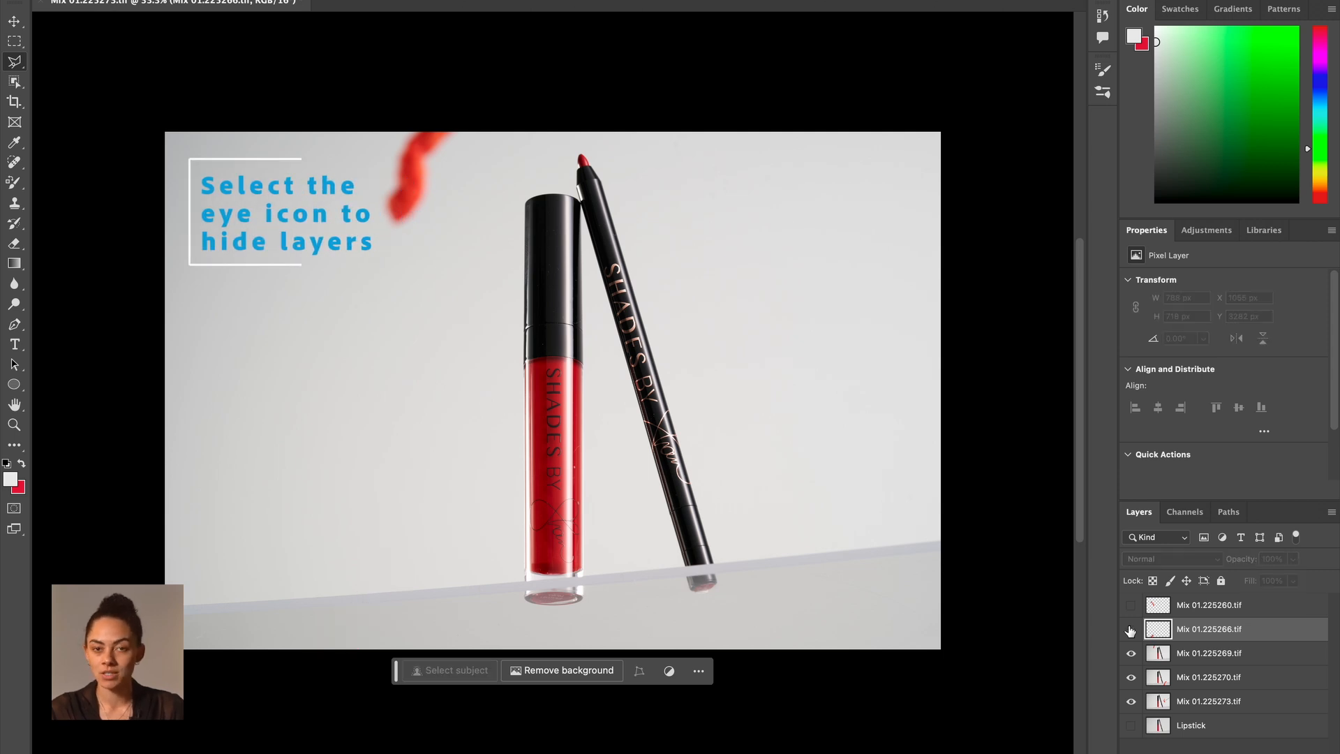
Step: Isolate the blurred puff at the photo's top edge on layer Mix 01.225269.tif using an inverted object selection, deselect, and hide the layer
click(1228, 659)
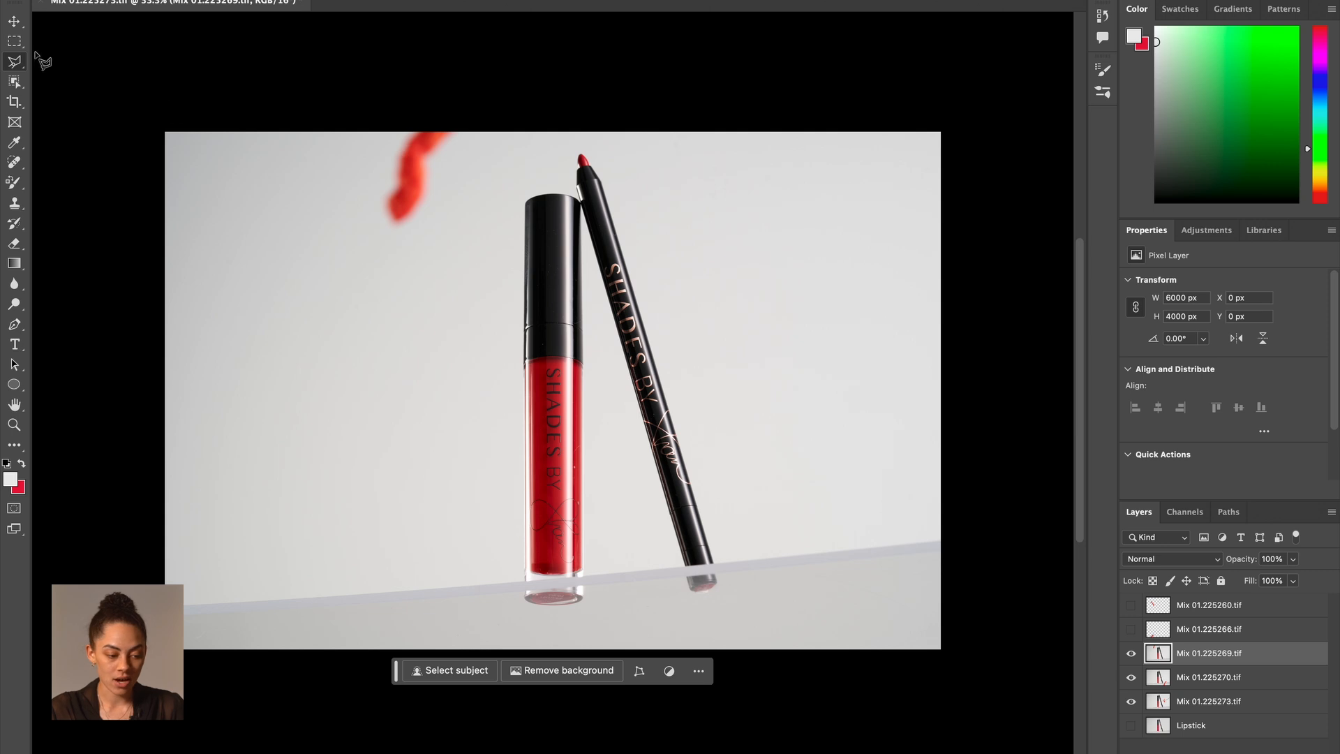
click(14, 80)
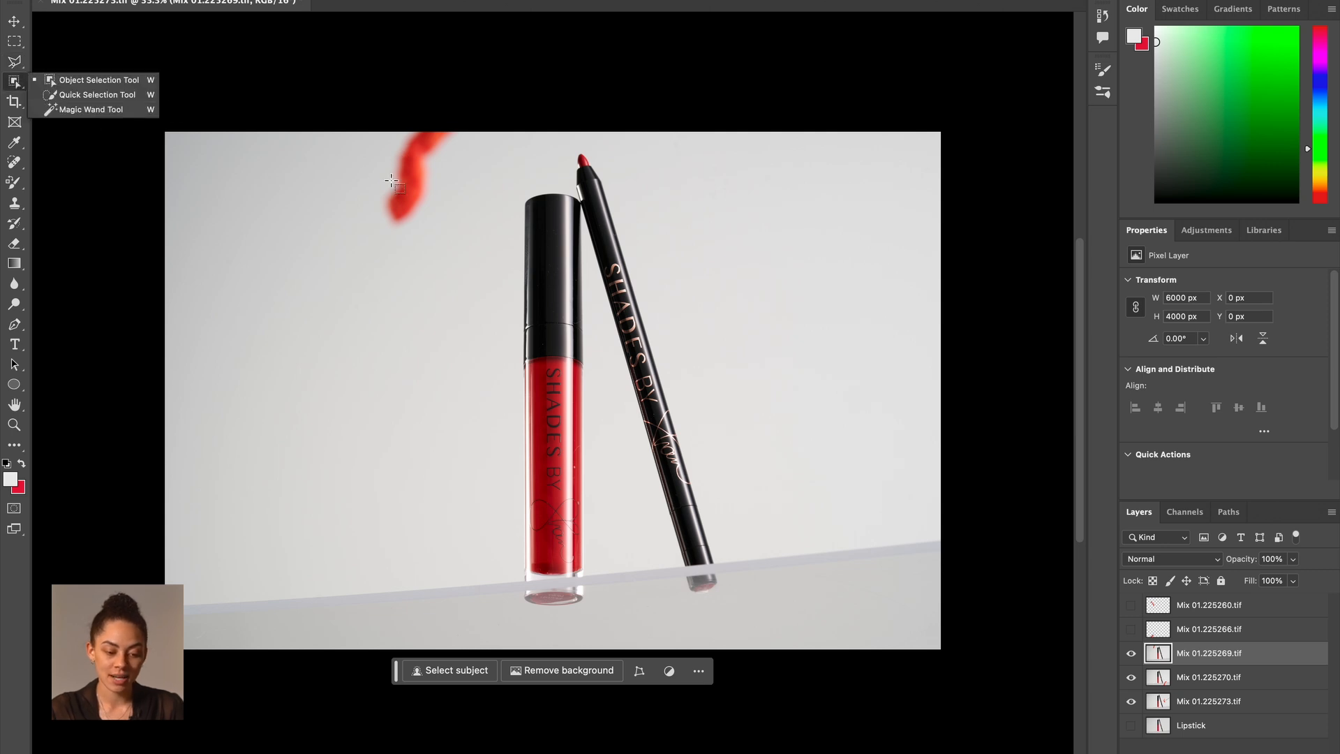
click(409, 180)
click(23, 63)
right_click(427, 148)
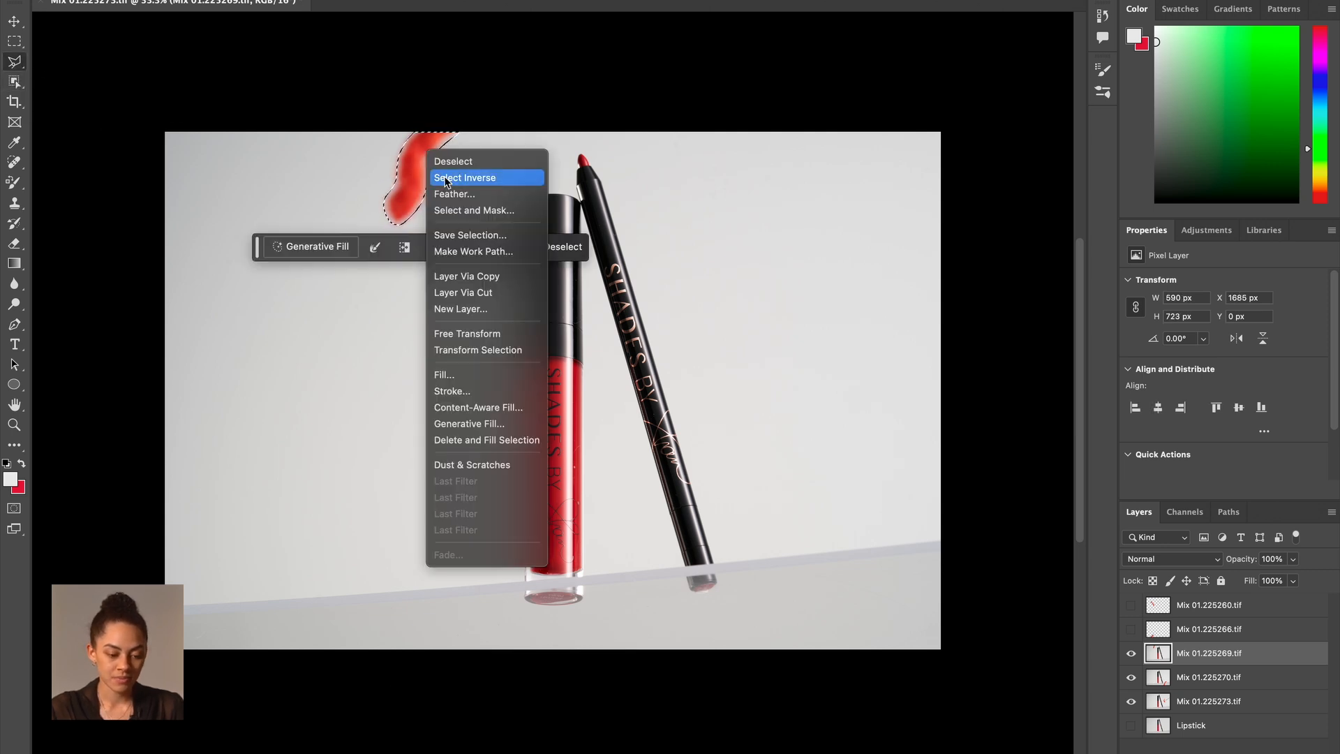
click(452, 174)
key(ctrl+d)
click(1130, 652)
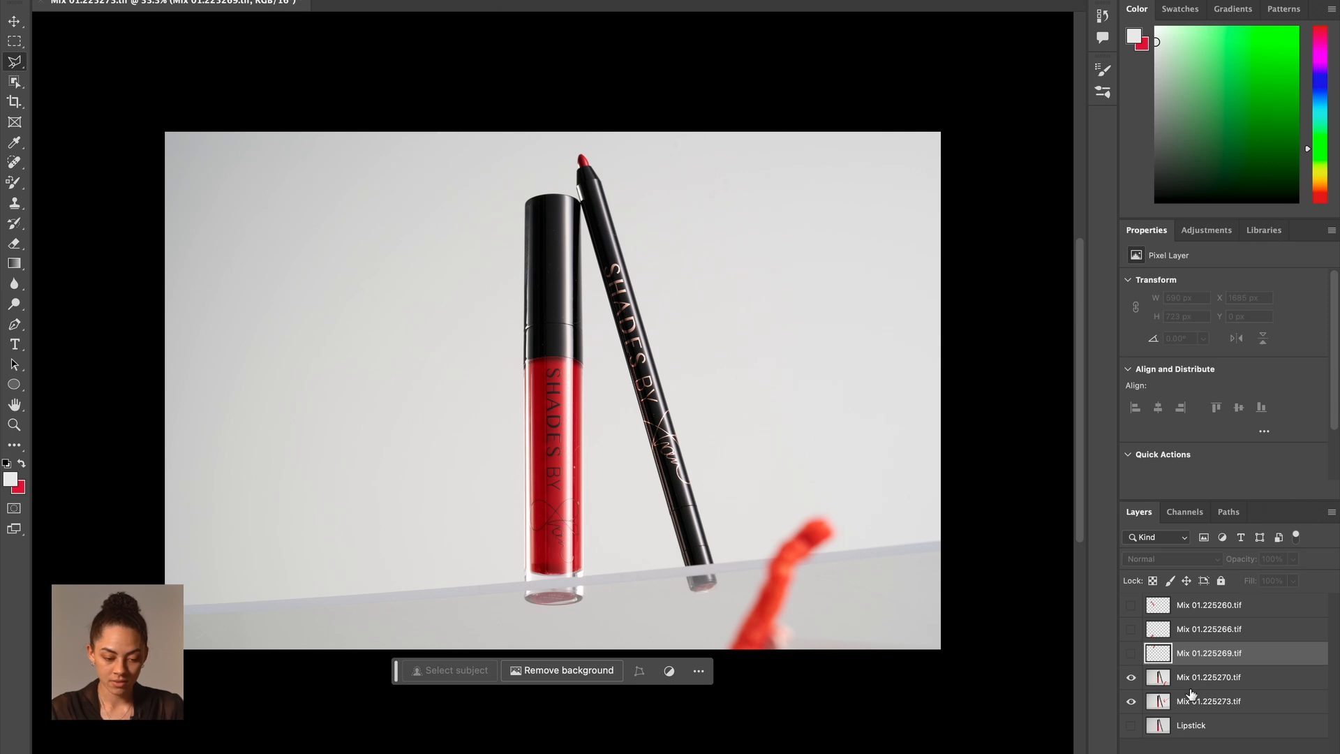
Step: On layer Mix 01.225270.tif, outline the blurred puff with a four-cornered Polygonal Lasso selection, invert it and delete the rest of the image
click(1204, 676)
key(w)
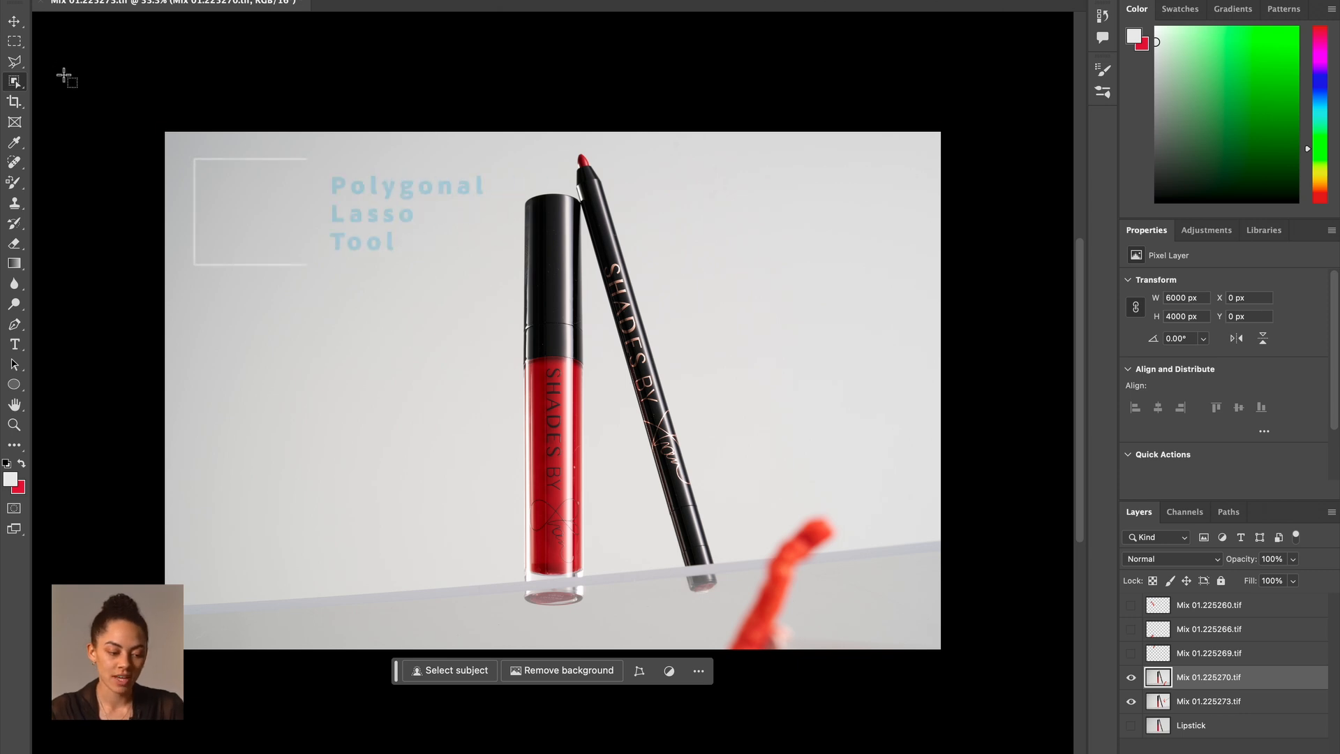
click(13, 64)
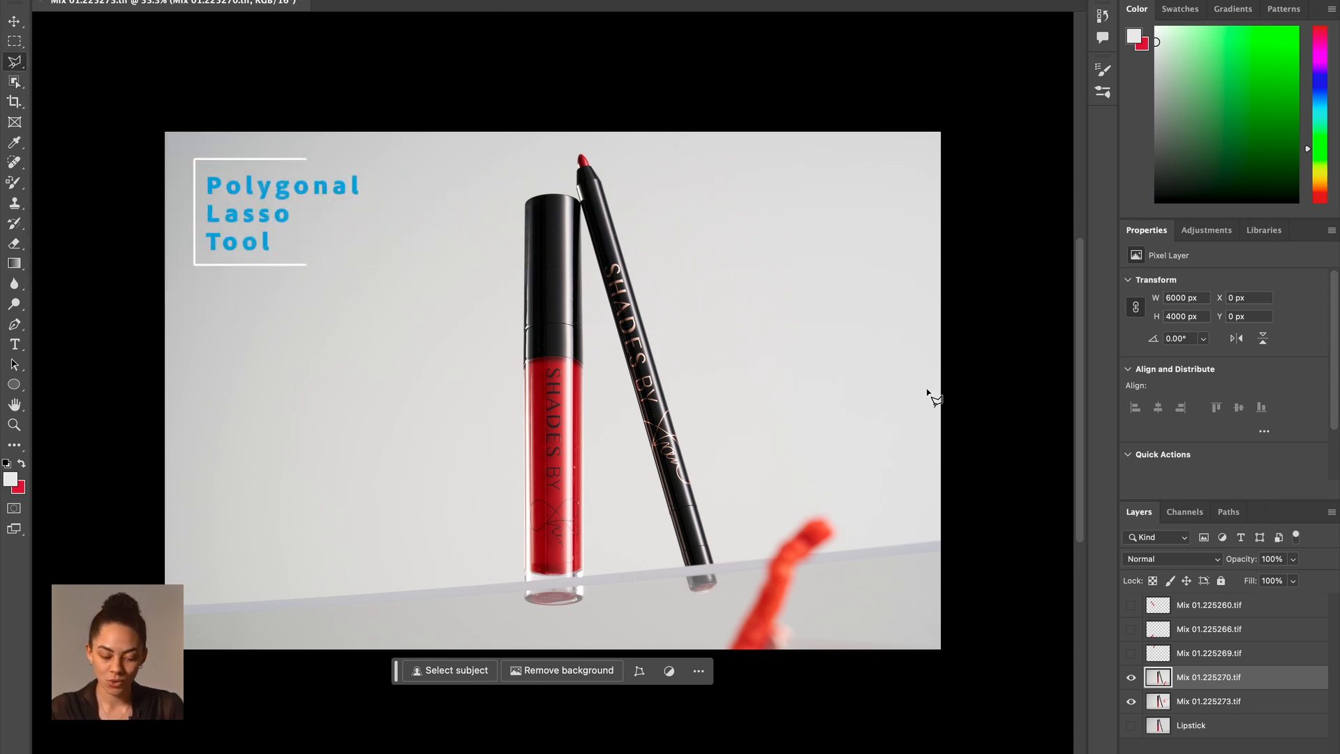
click(708, 654)
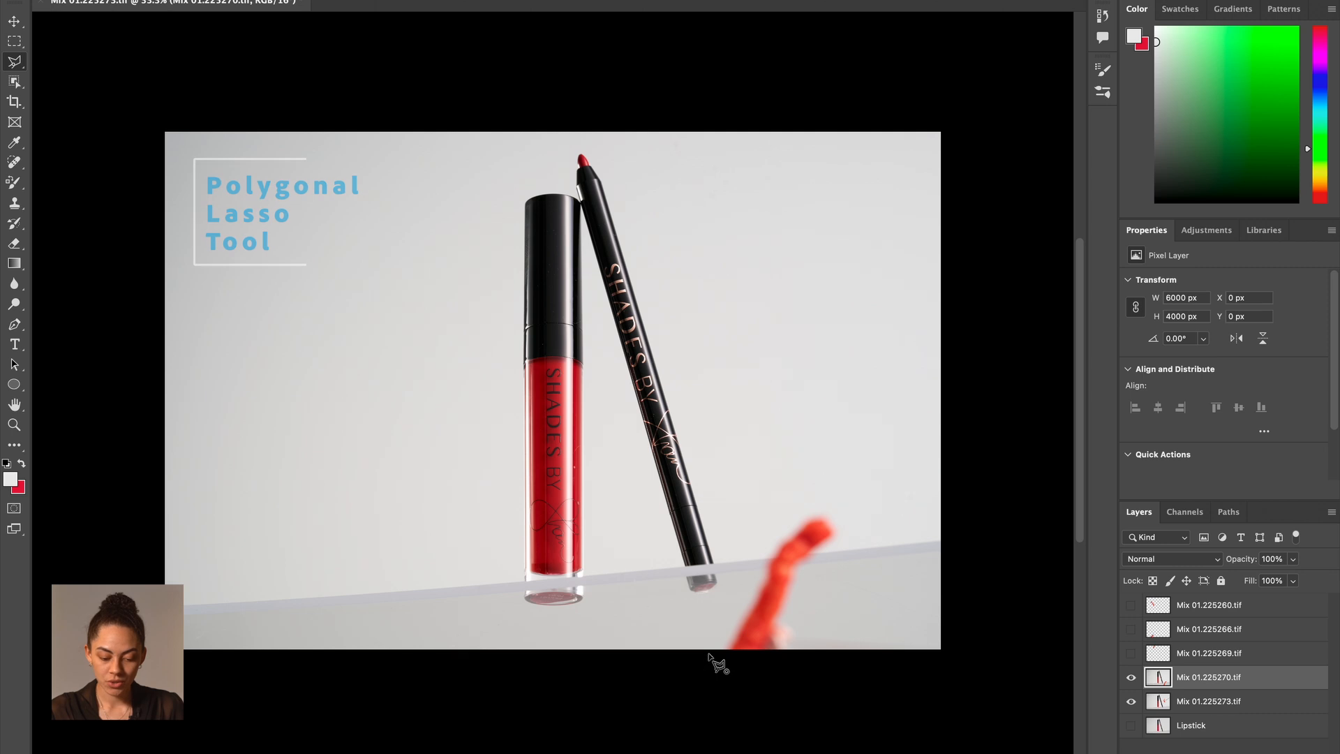
click(786, 485)
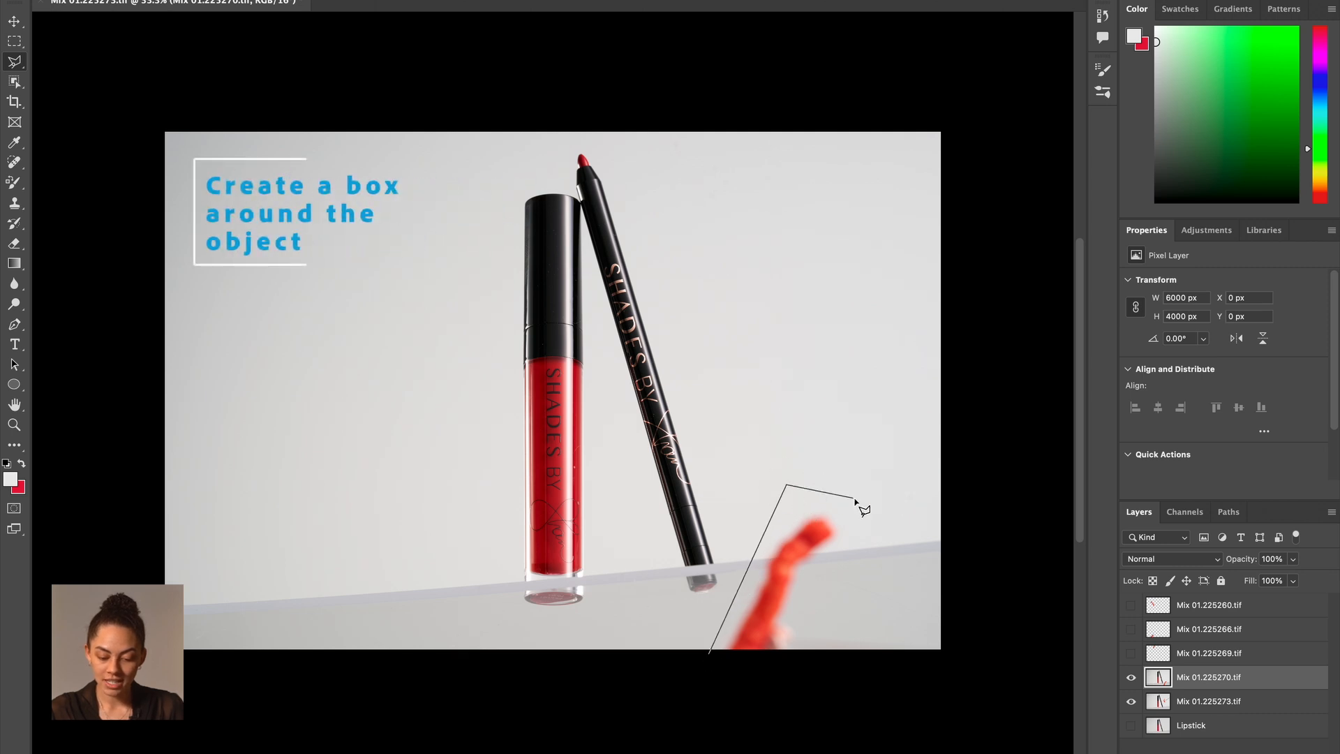
click(871, 505)
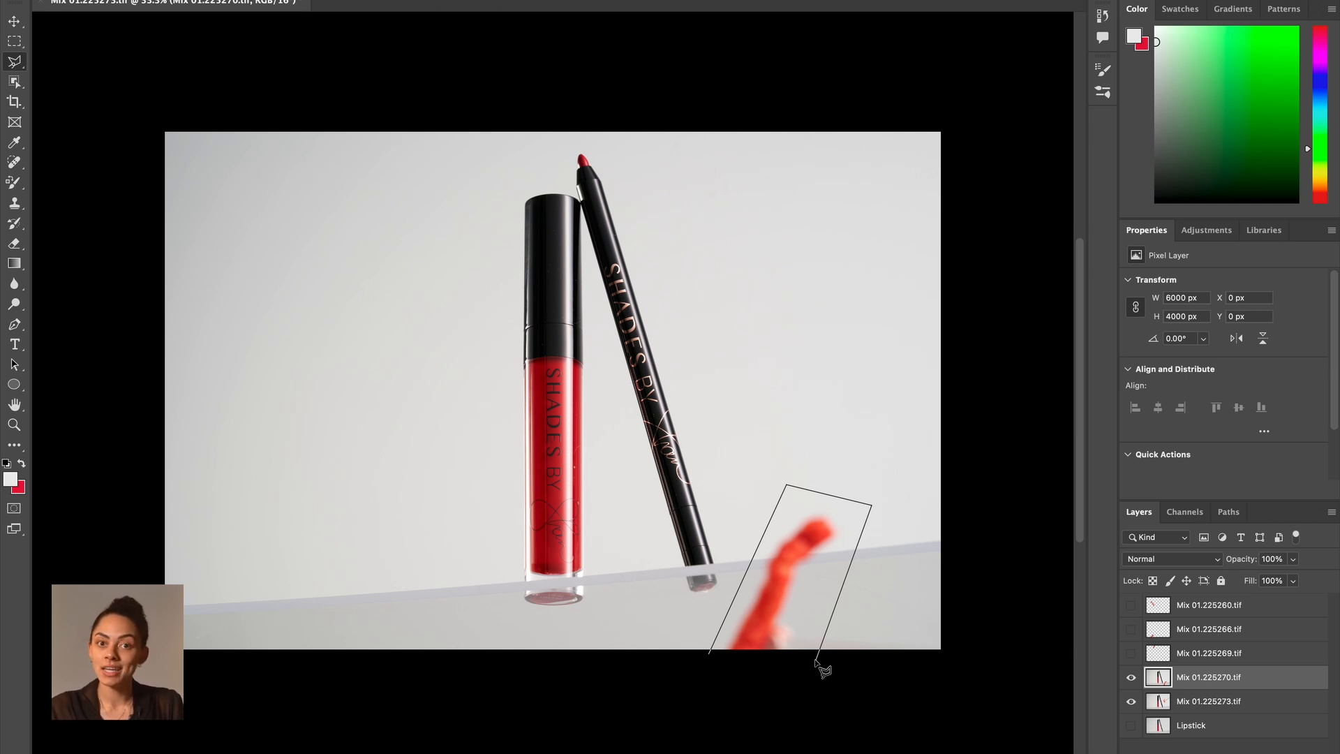
click(815, 659)
click(709, 654)
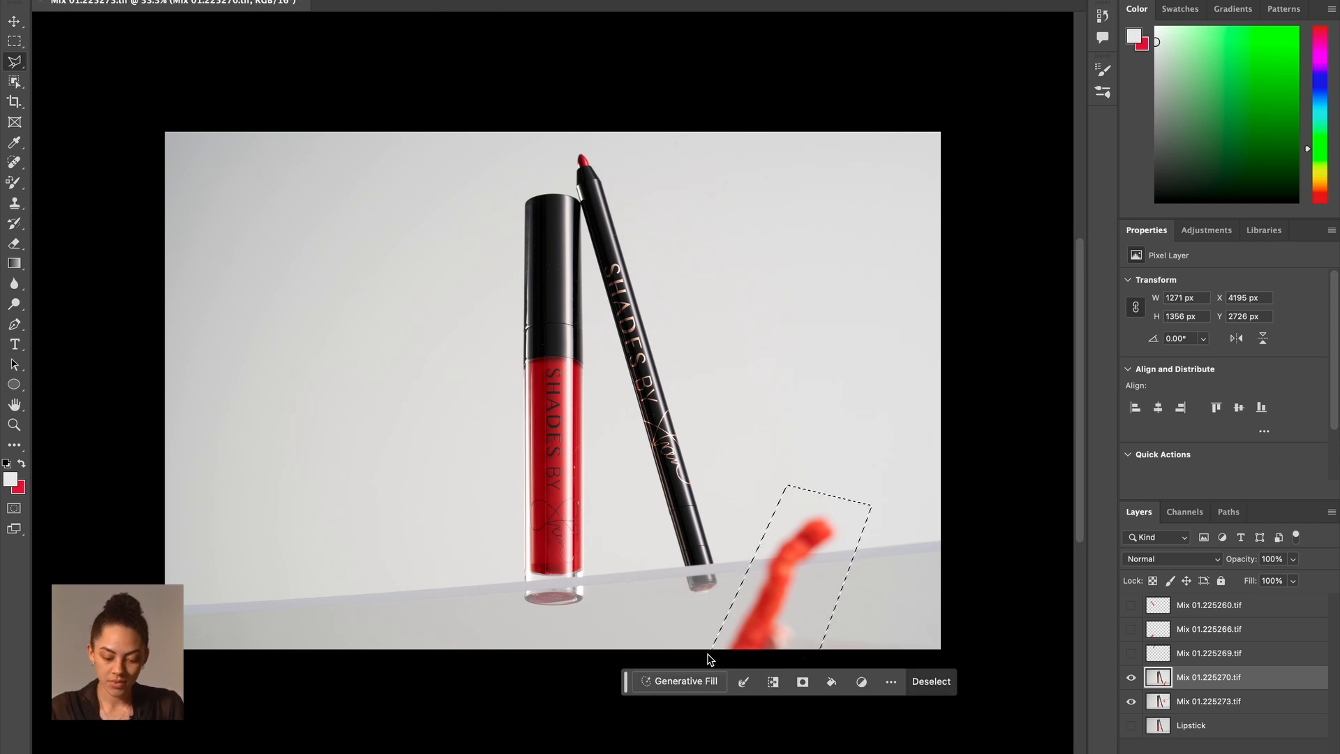
right_click(780, 614)
click(831, 388)
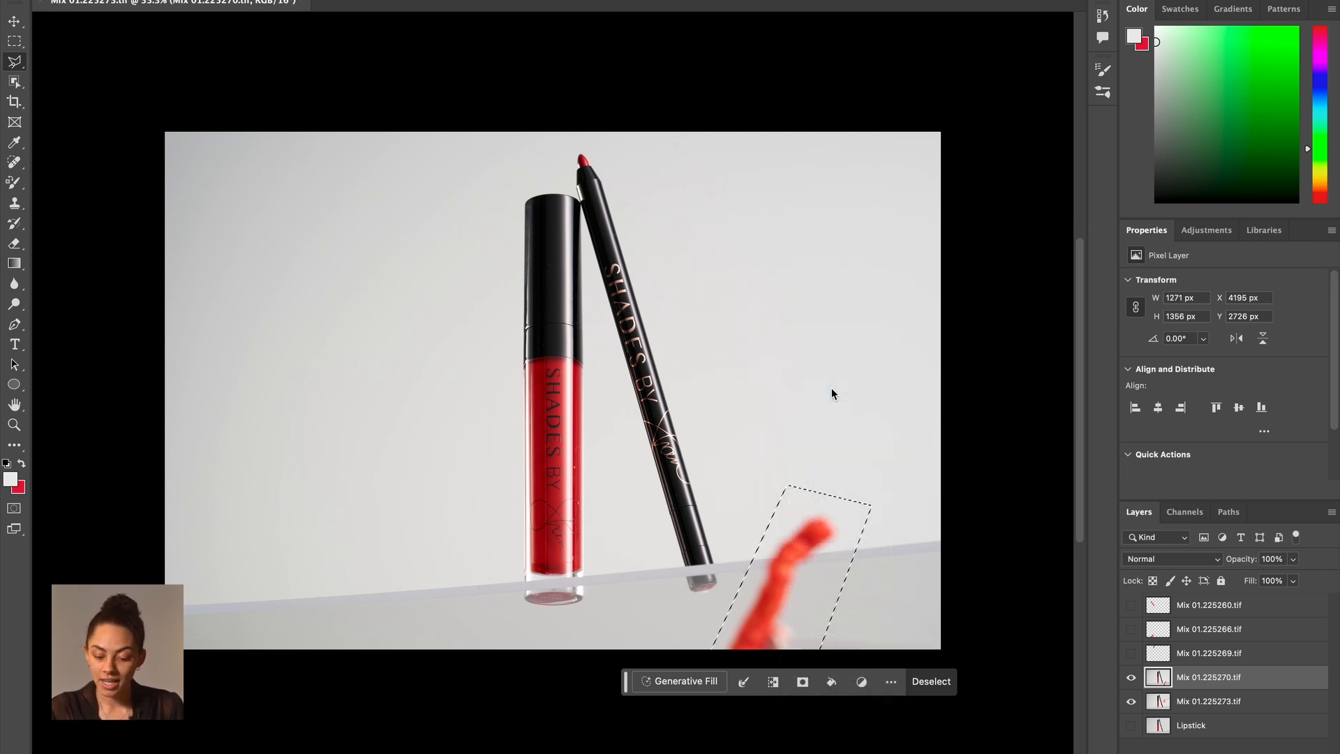
key(Delete)
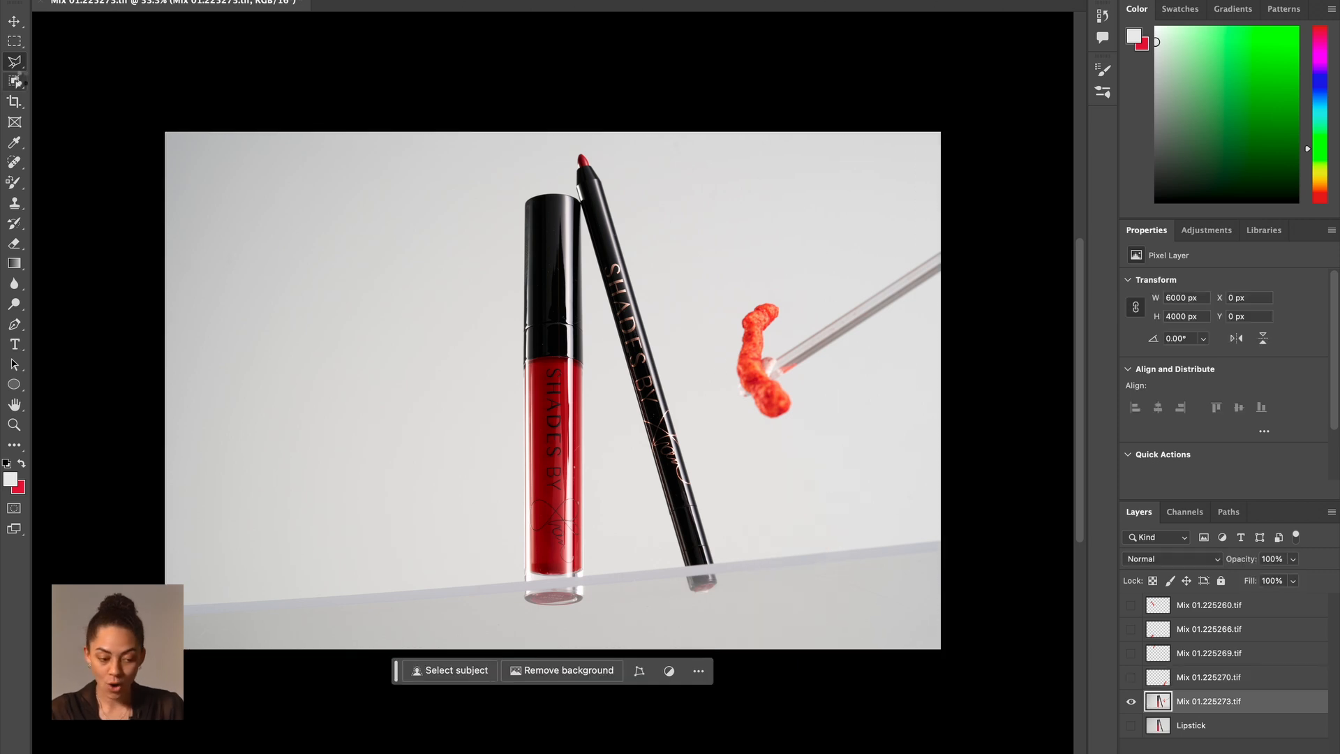
Step: Isolate the red puff on layer Mix 01.225273.tif by object-selecting it, inverting the selection, deleting the surroundings and deselecting
click(15, 81)
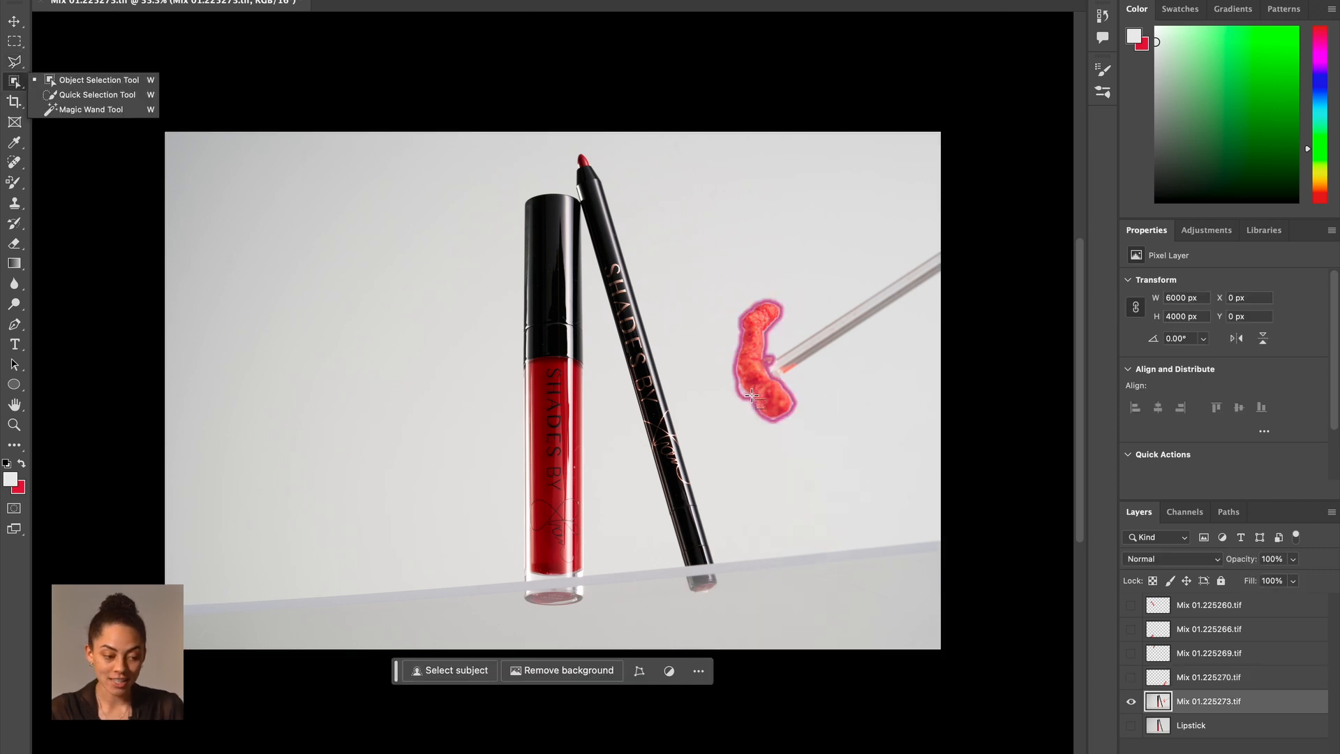
click(762, 359)
key(l)
right_click(754, 361)
click(792, 386)
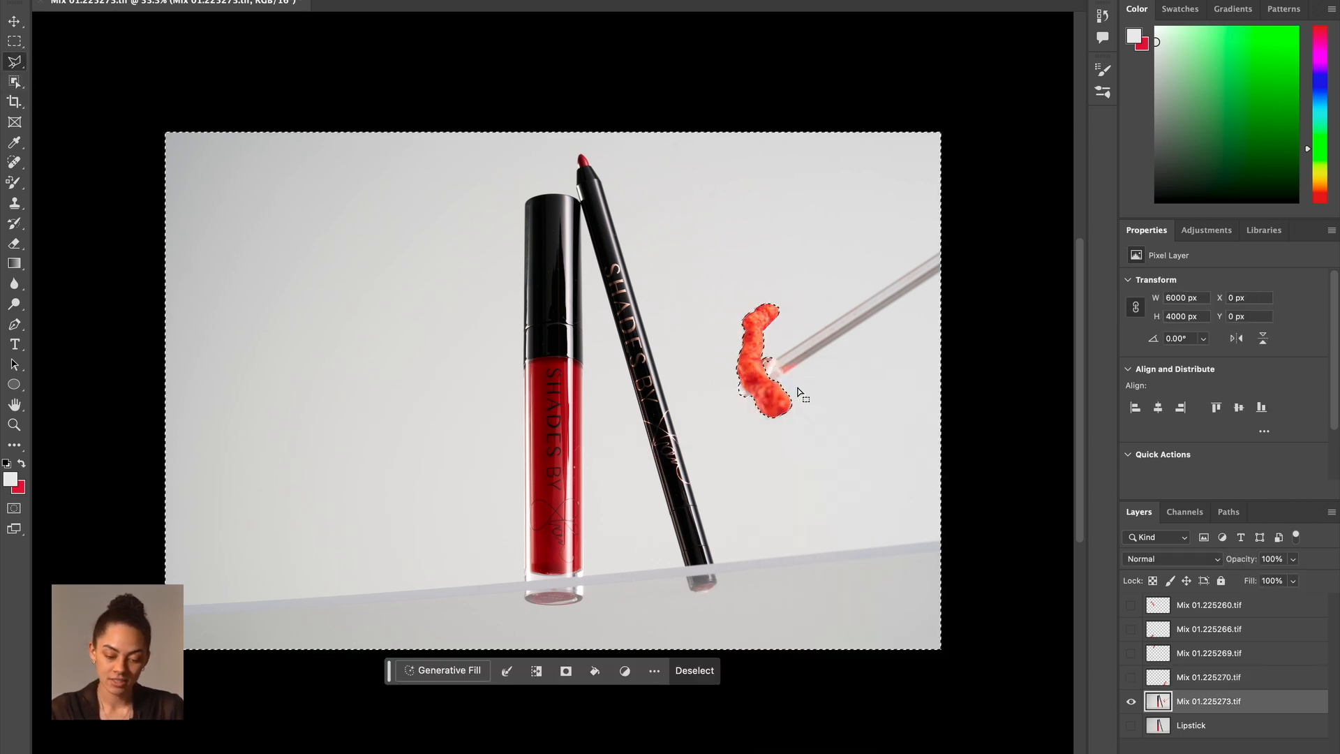
key(Delete)
key(ctrl+d)
Step: Show layers Mix 01.225270.tif, Mix 01.225269.tif, Mix 01.225266.tif, Mix 01.225260.tif and Lipstick
click(1131, 677)
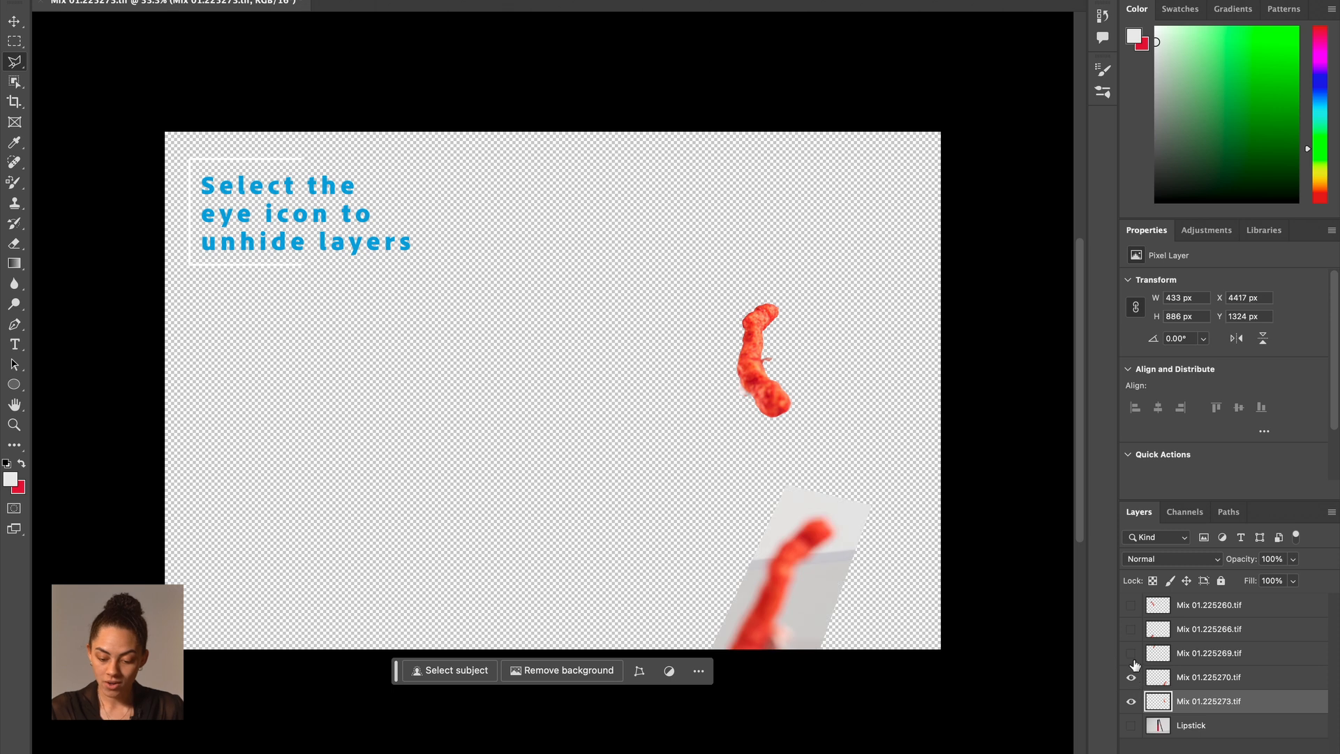
click(1131, 652)
click(1131, 629)
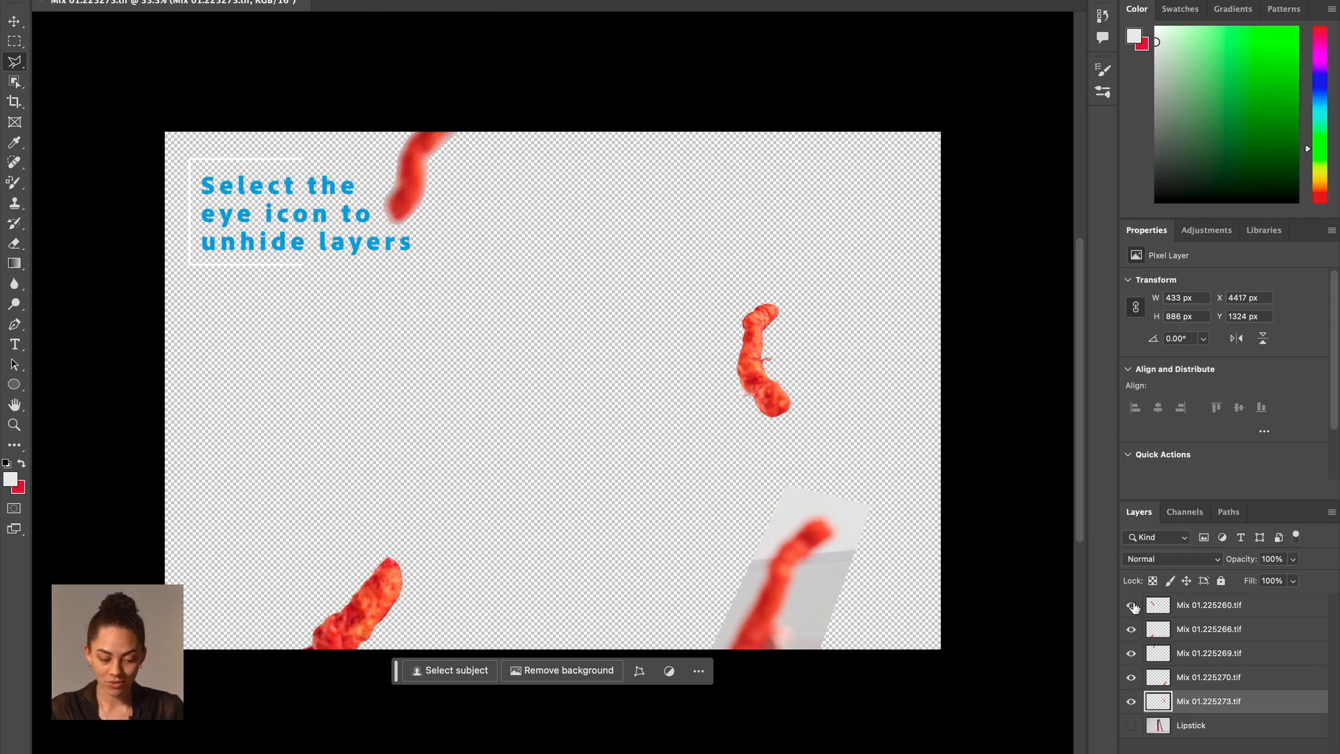
click(1131, 605)
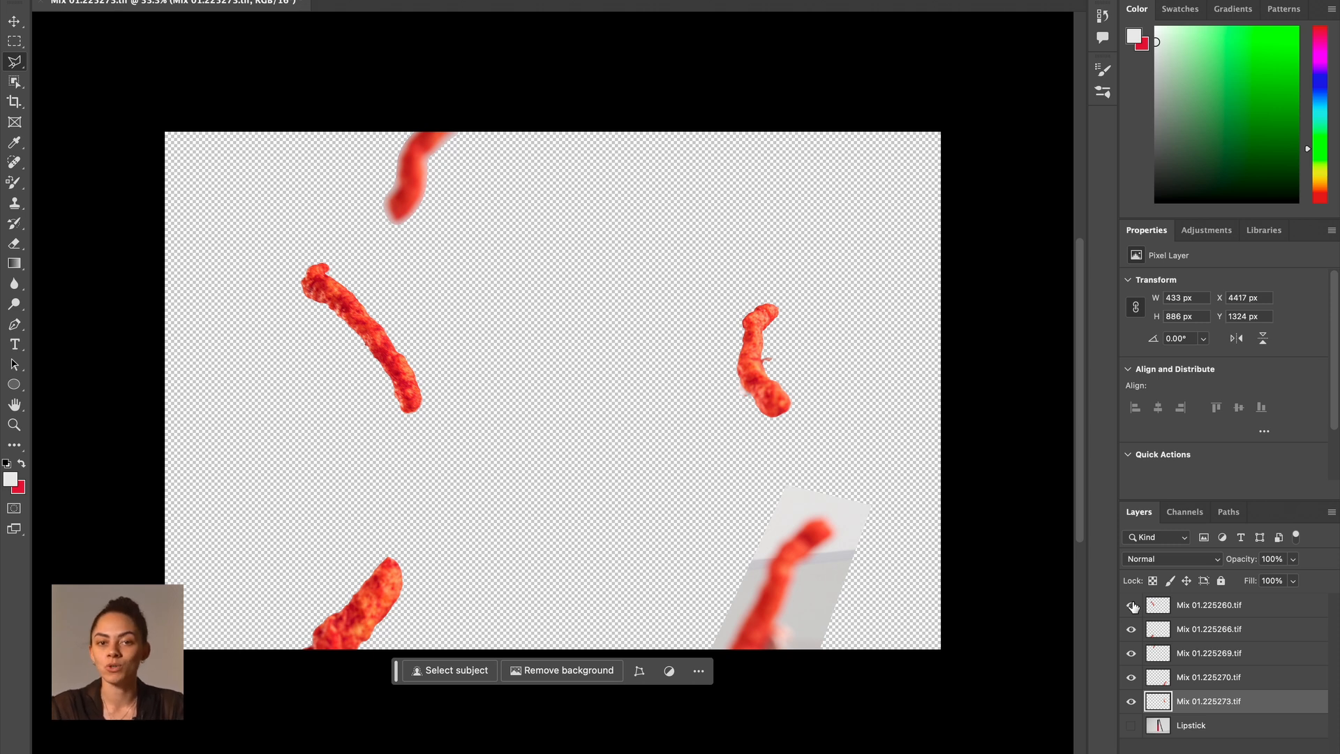
click(1131, 726)
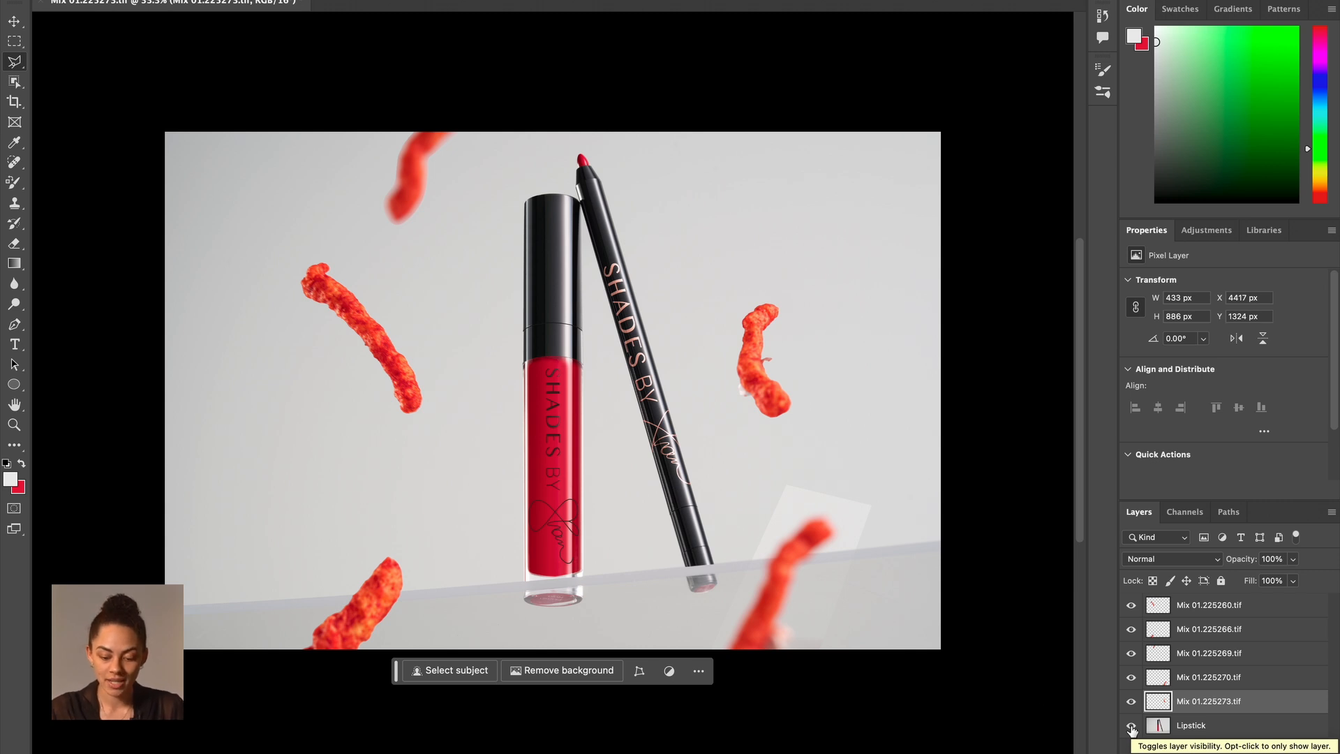
Step: Move the left puff slightly down, and undo the trial moves of the right and lower-right puffs
click(18, 28)
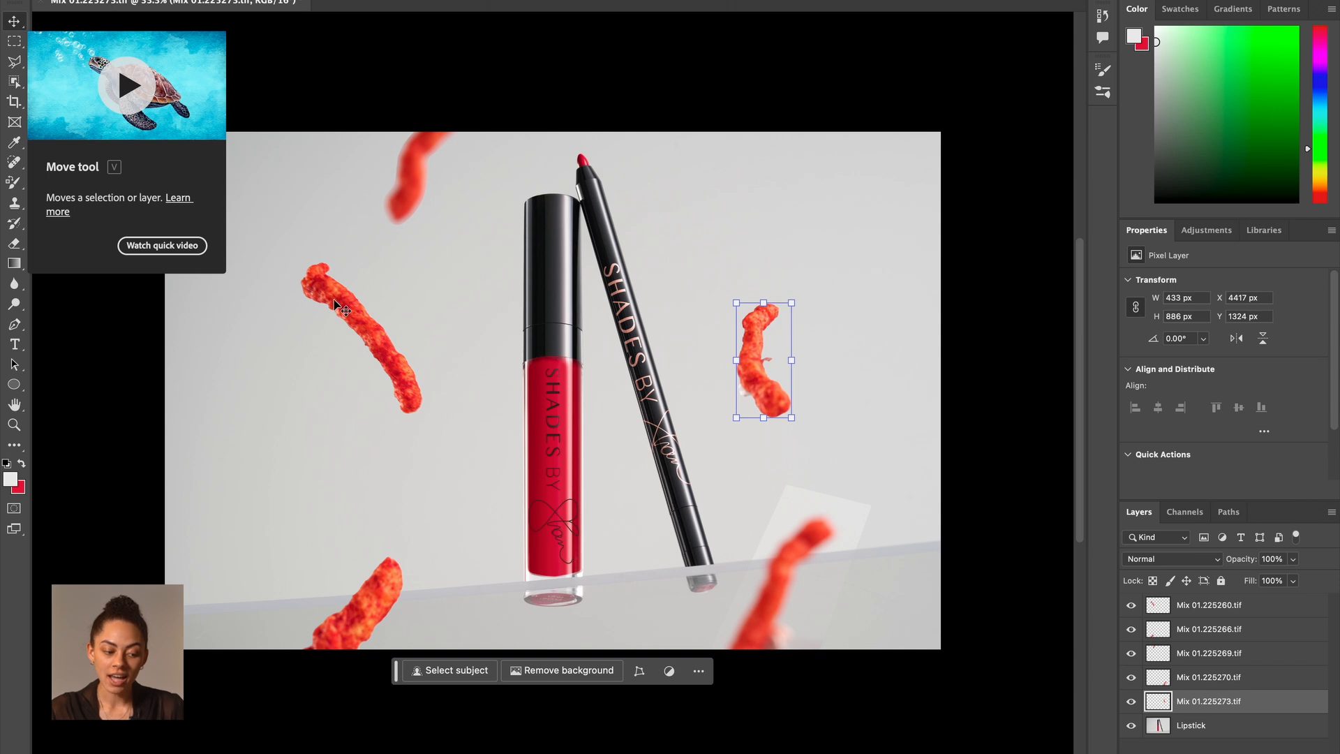
drag(347, 307, 322, 360)
drag(755, 384, 727, 371)
drag(813, 541, 831, 538)
key(super+z)
key(super+z)
Step: Raise the puff beside the pencil, and shift the left puff and the top-edge puff closer to the lipstick
drag(761, 379, 743, 321)
drag(359, 383, 470, 383)
click(416, 207)
drag(416, 206, 482, 204)
drag(447, 381, 404, 381)
click(905, 400)
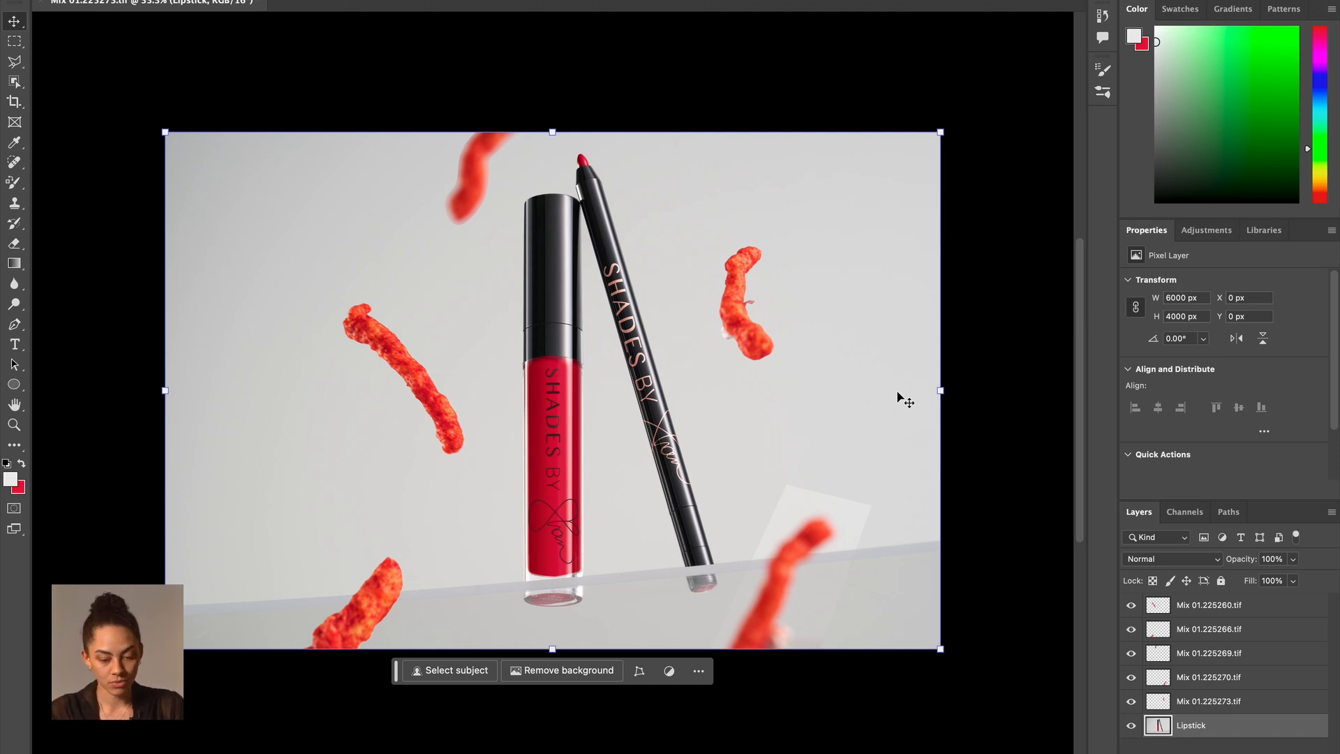
Step: Draw a closed Pen tool path around the stray sliver sticking out of the right side of the puff beside the pencil
scroll(813, 296, up, 6)
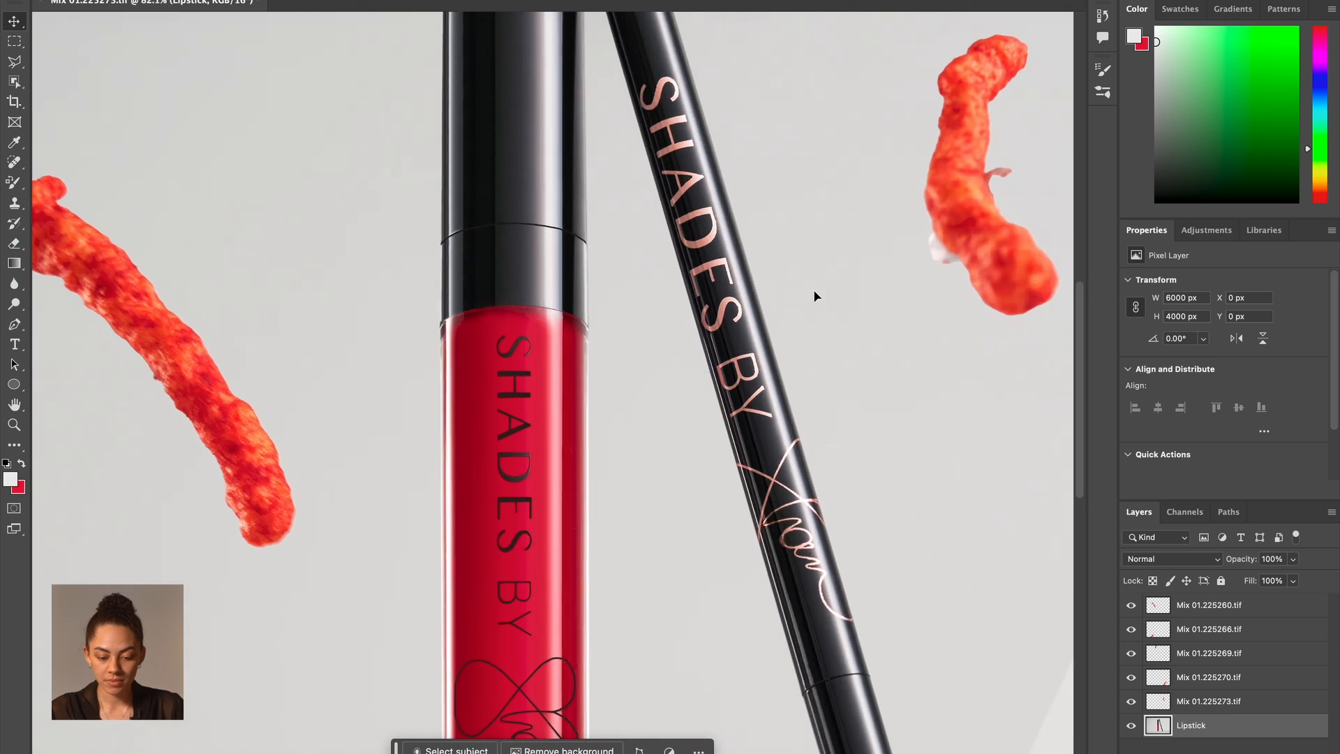
scroll(814, 295, up, 3)
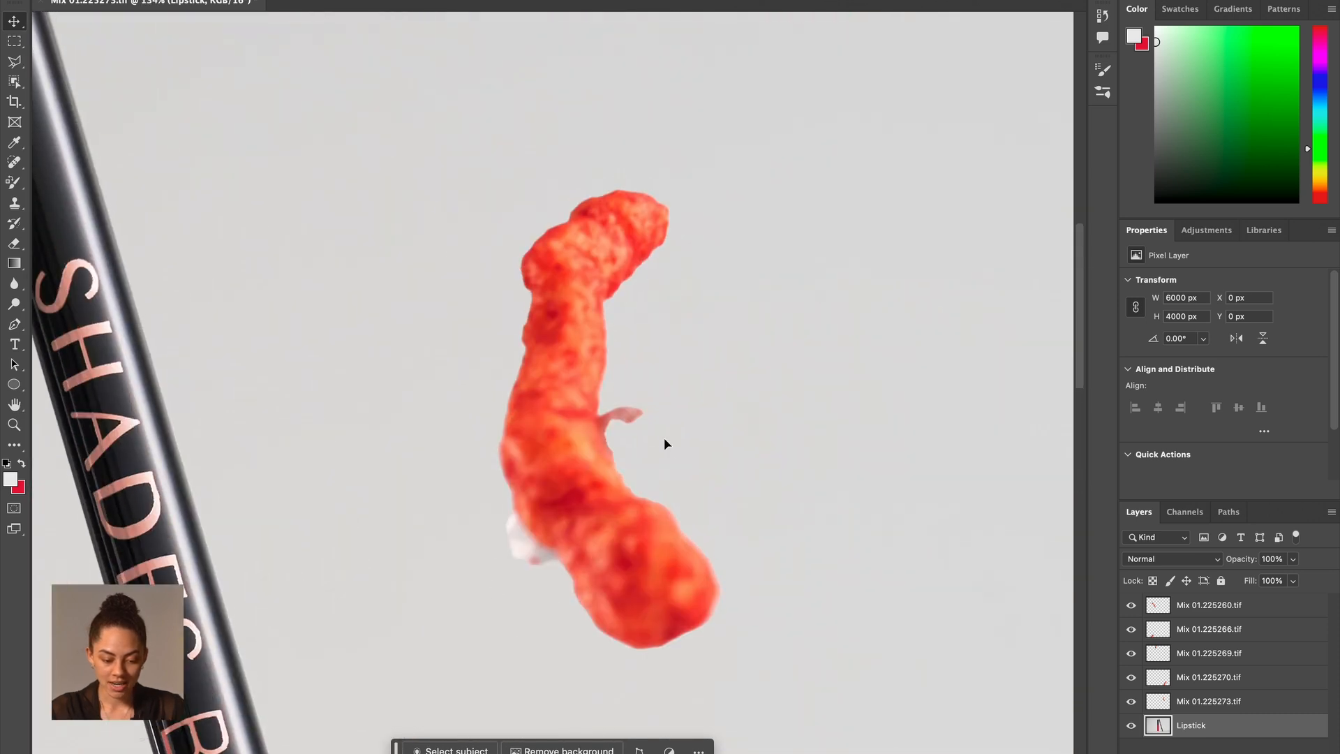
scroll(663, 444, down, 5)
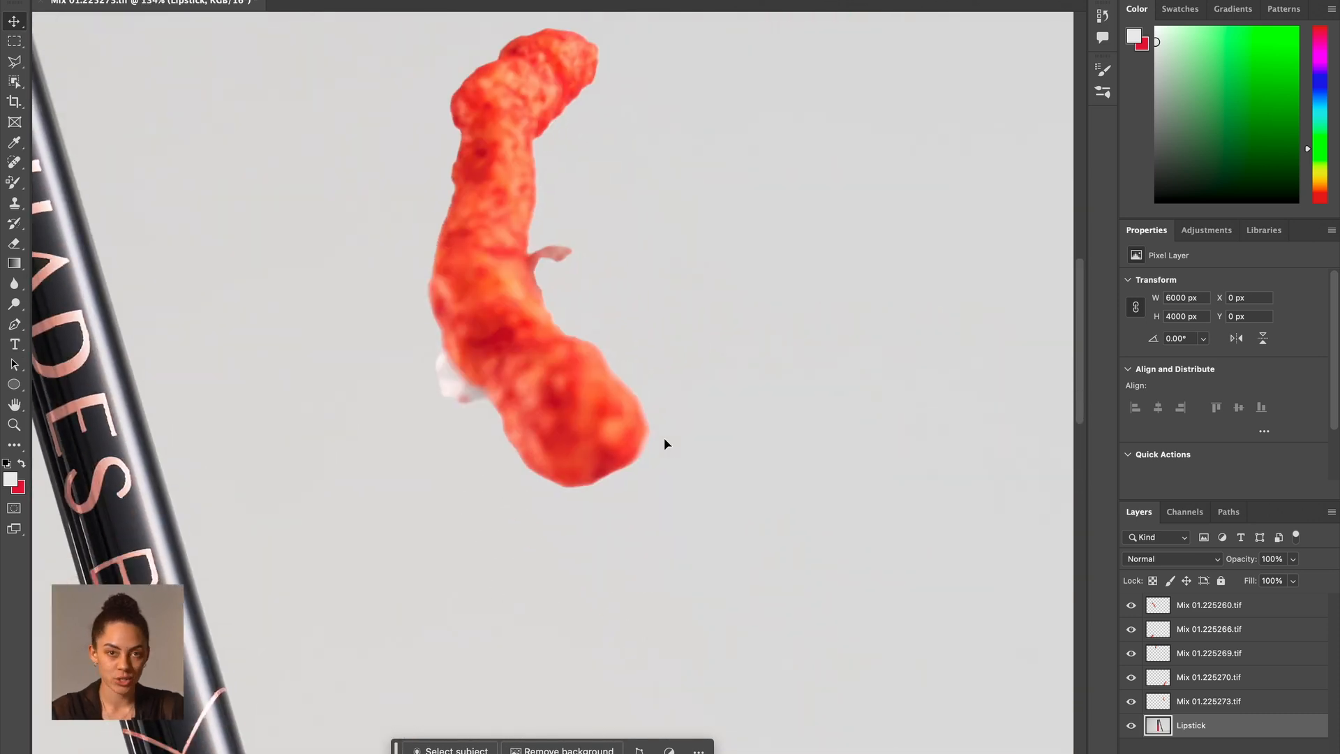
click(14, 323)
click(14, 323)
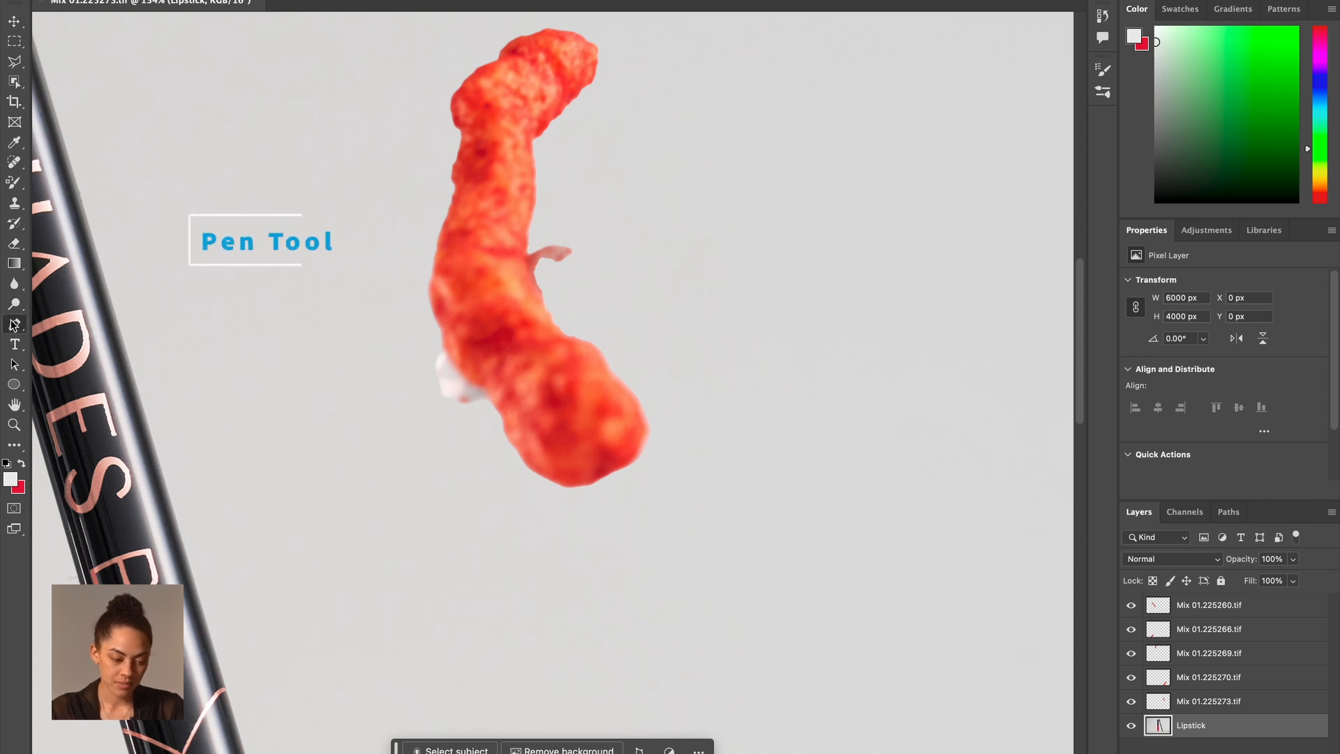
click(526, 237)
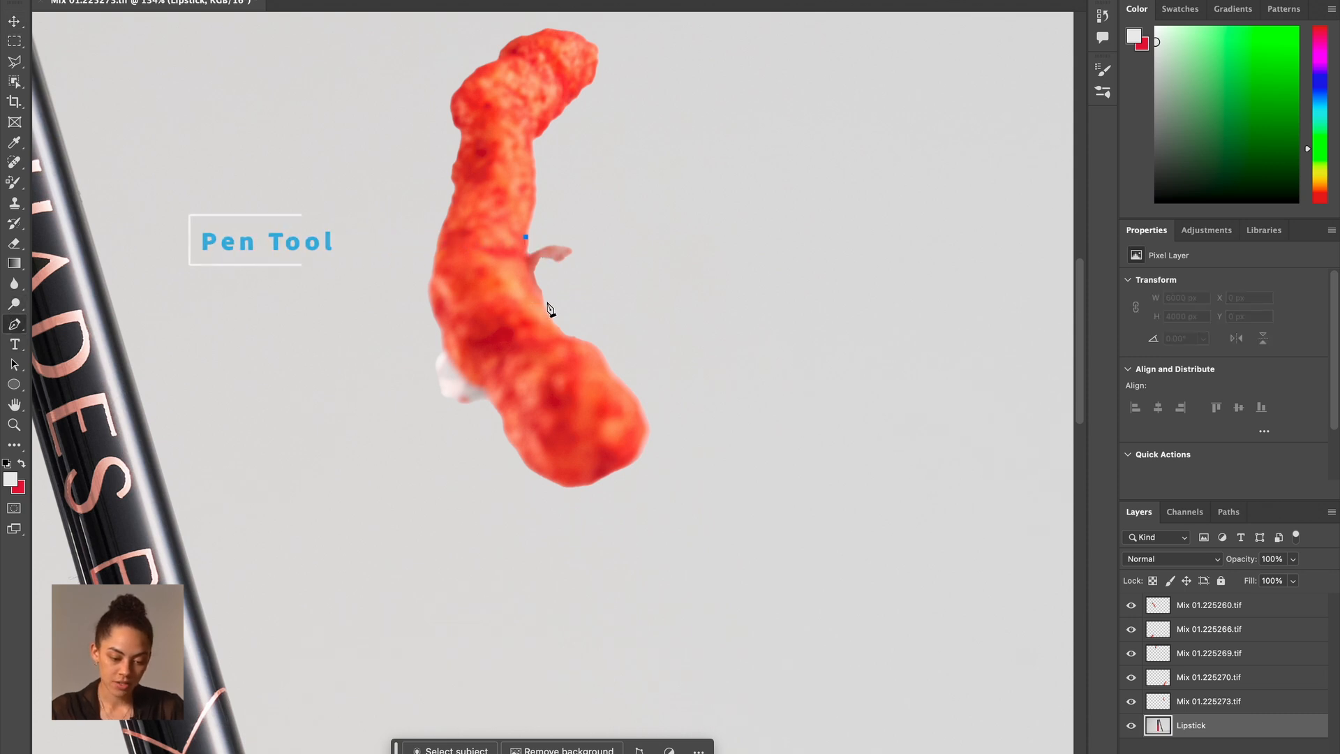
drag(542, 302, 597, 250)
click(569, 221)
click(525, 237)
Step: Convert the path to a selection, delete the sliver from layer Mix 01.225273.tif and deselect
right_click(555, 255)
click(598, 325)
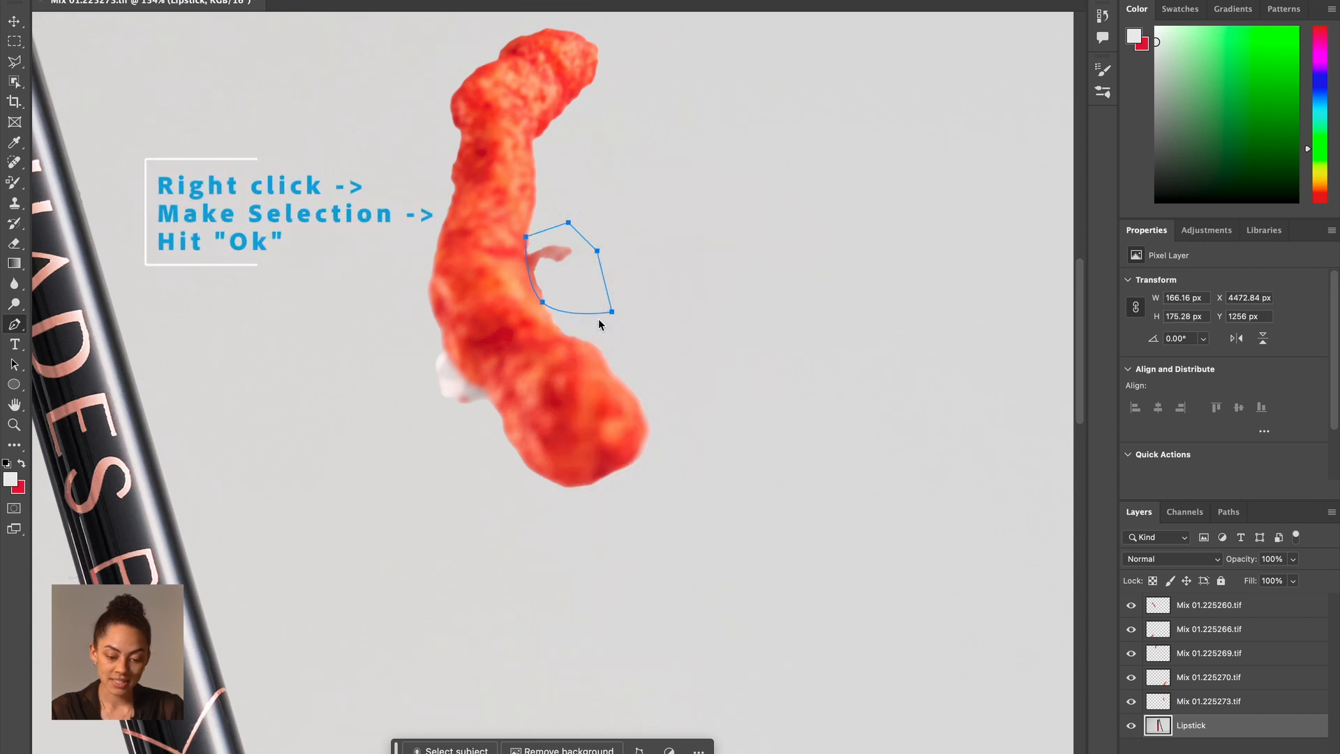
click(1311, 398)
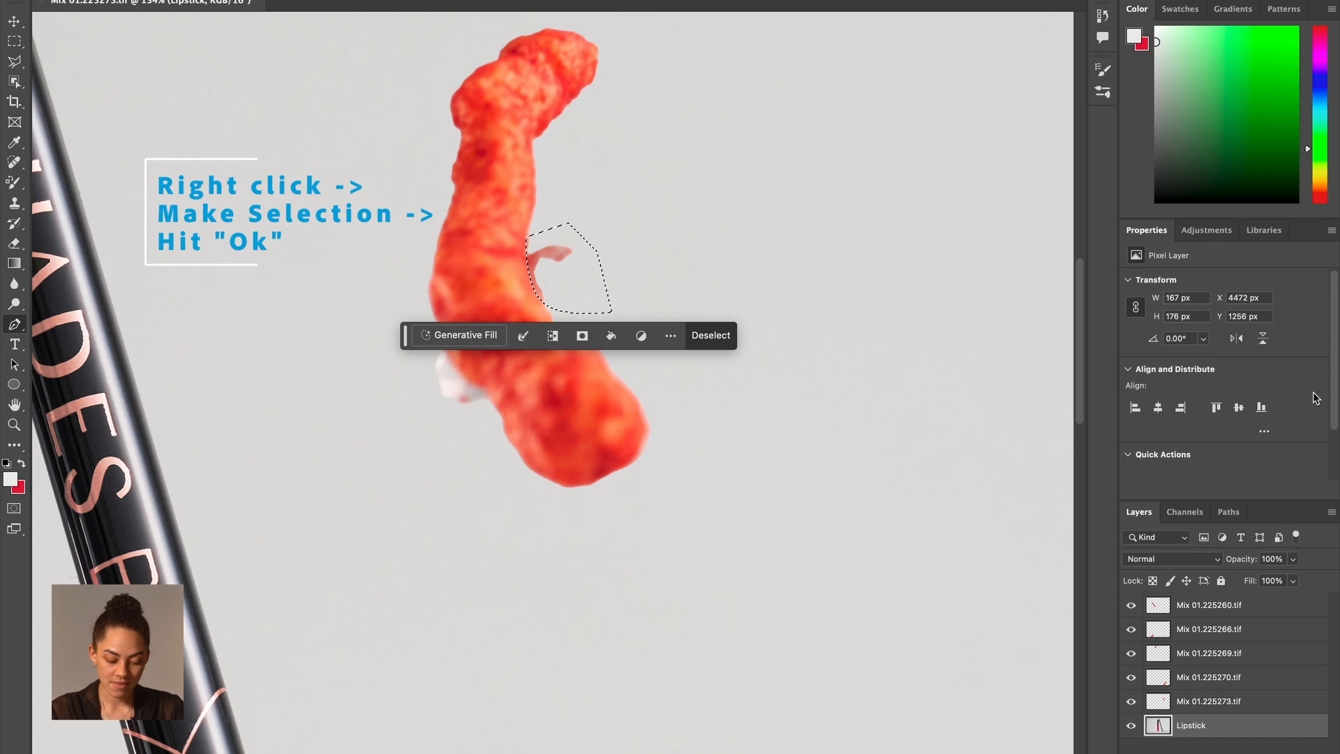
click(1196, 702)
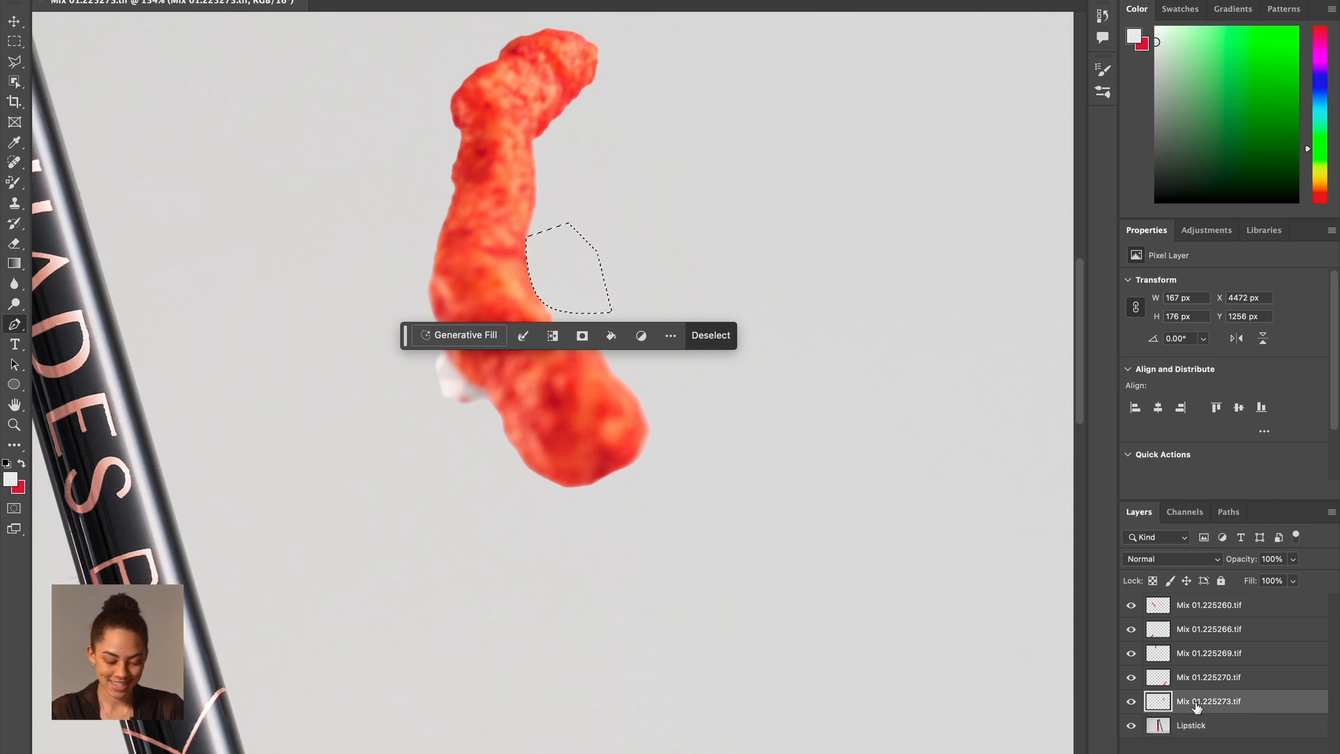
key(ctrl+d)
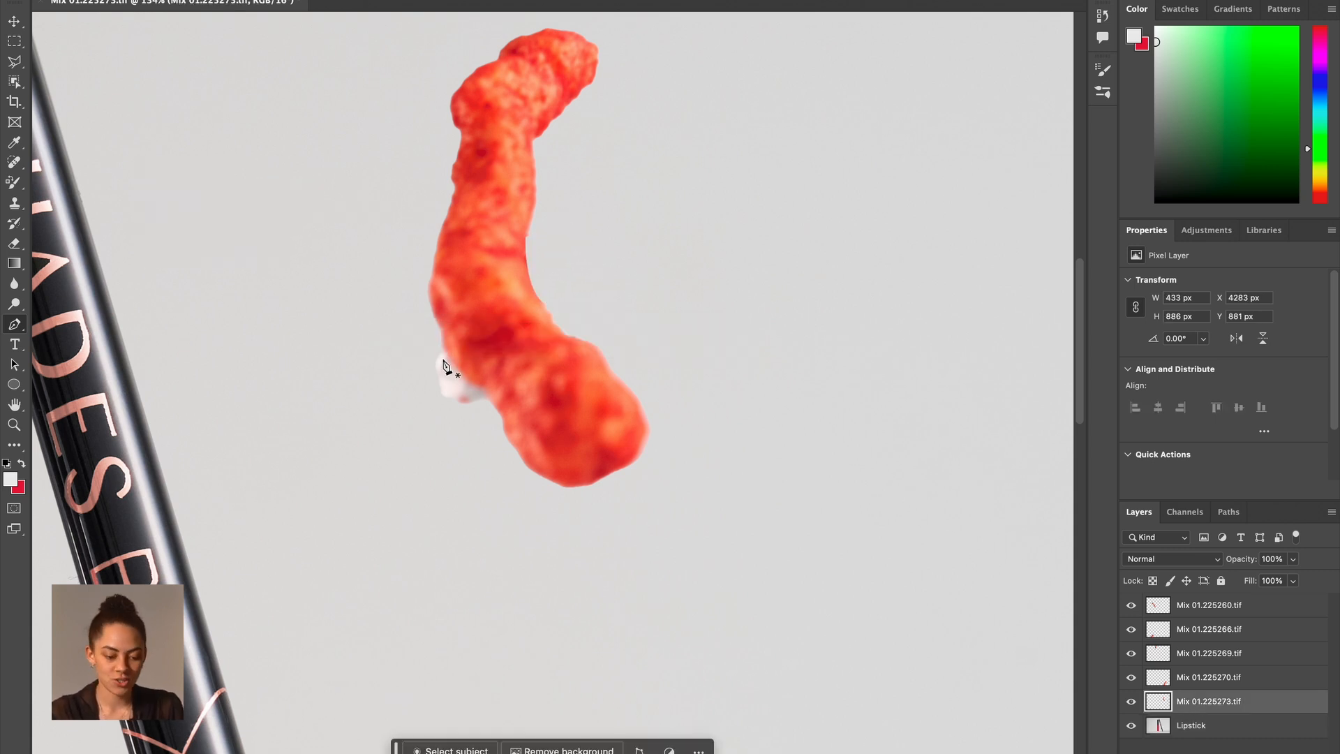
Step: Outline the white remnant on the same puff's lower-left edge with a curved Pen path, make it a selection, delete it and deselect
click(440, 339)
drag(490, 399, 510, 419)
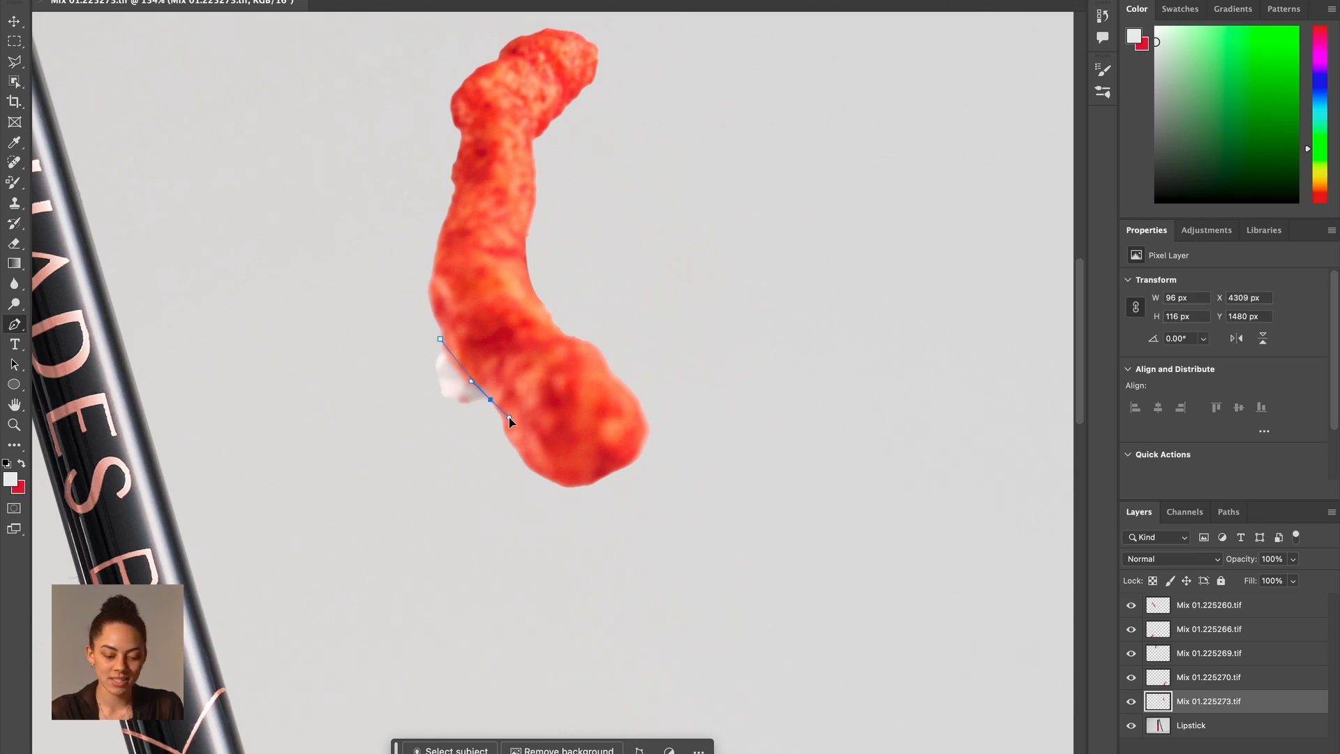
drag(418, 413, 419, 368)
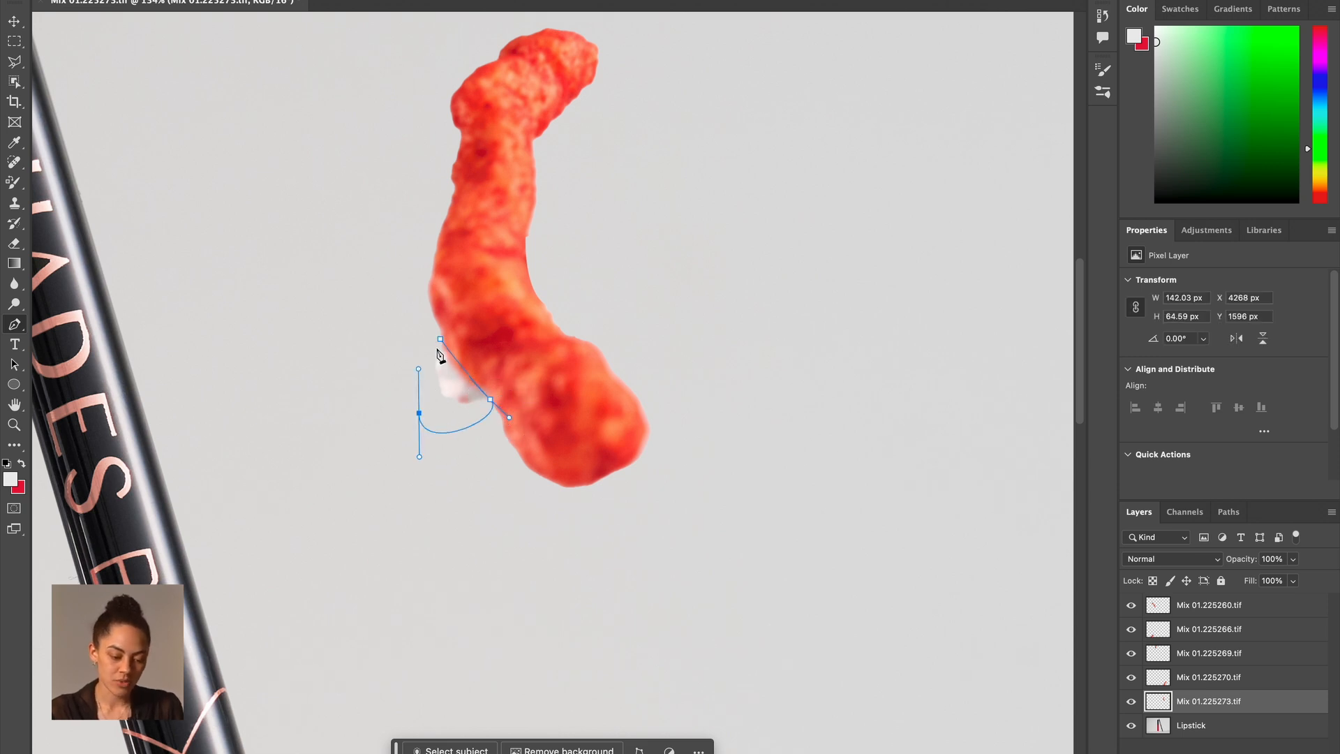
click(440, 340)
right_click(447, 378)
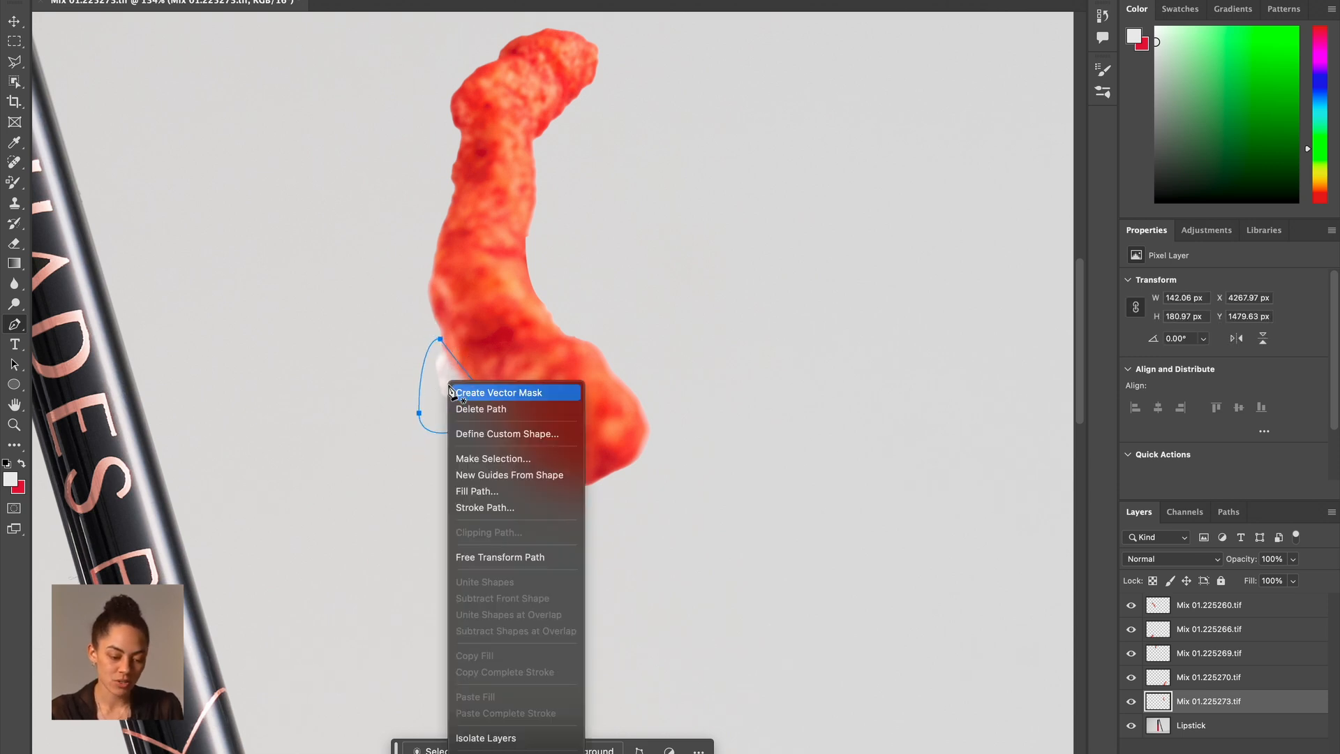
click(489, 463)
click(1295, 408)
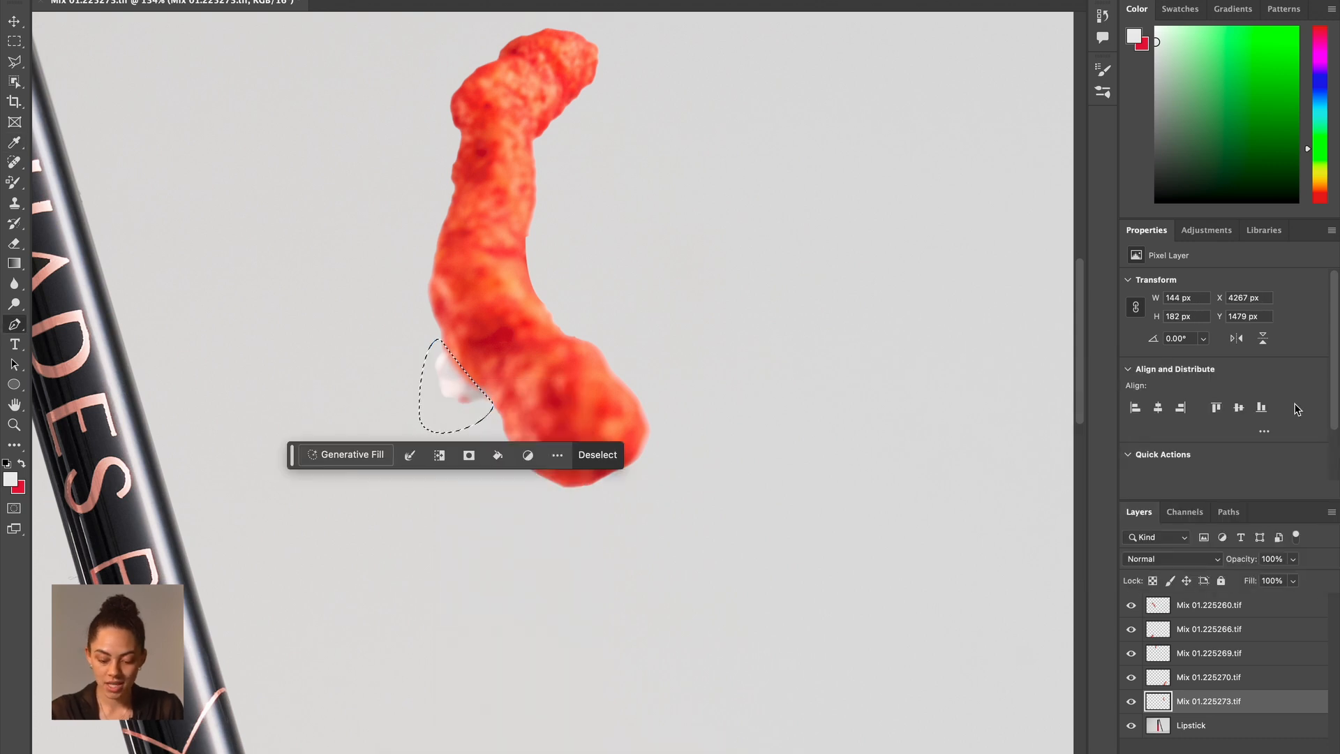
key(BackSpace)
key(super+d)
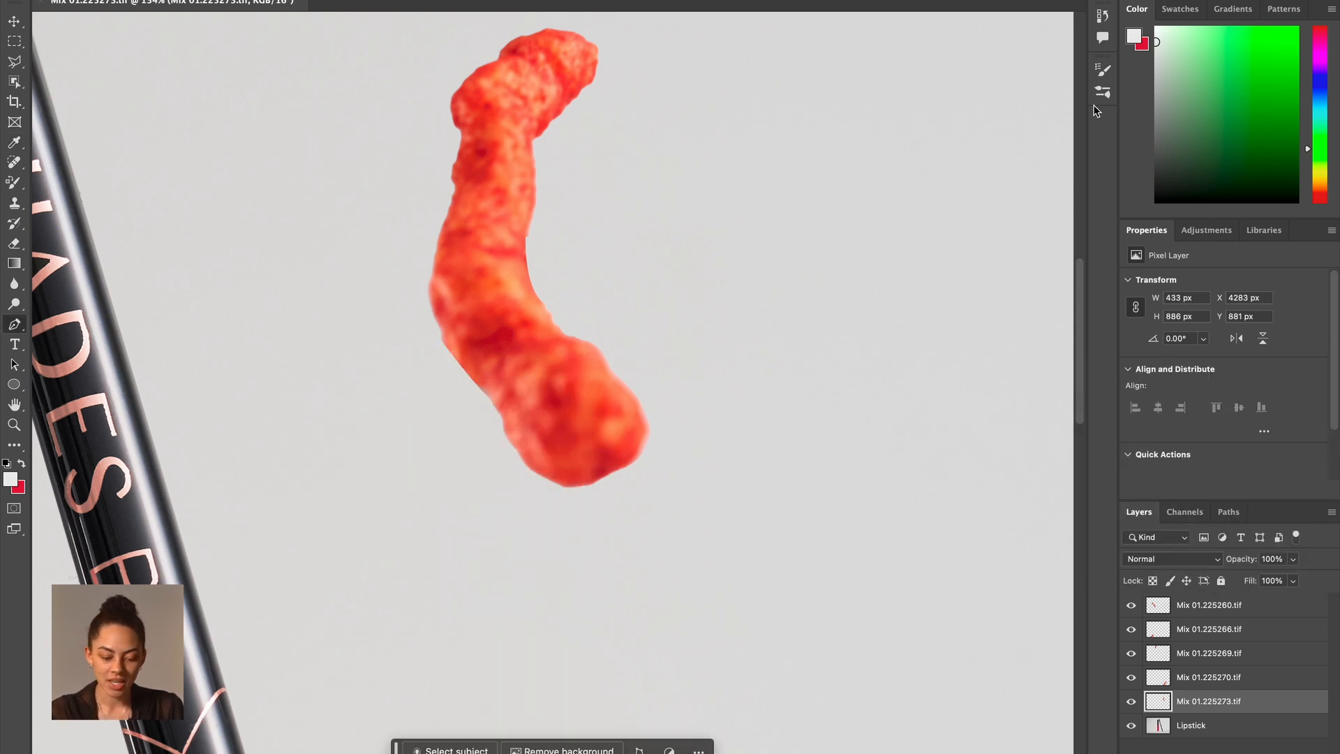
Step: On layer Mix 01.225270.tif, erase the grey backdrop around the blurred puff with a Soft Round eraser of 284 px and 0% hardness
scroll(942, 132, down, 5)
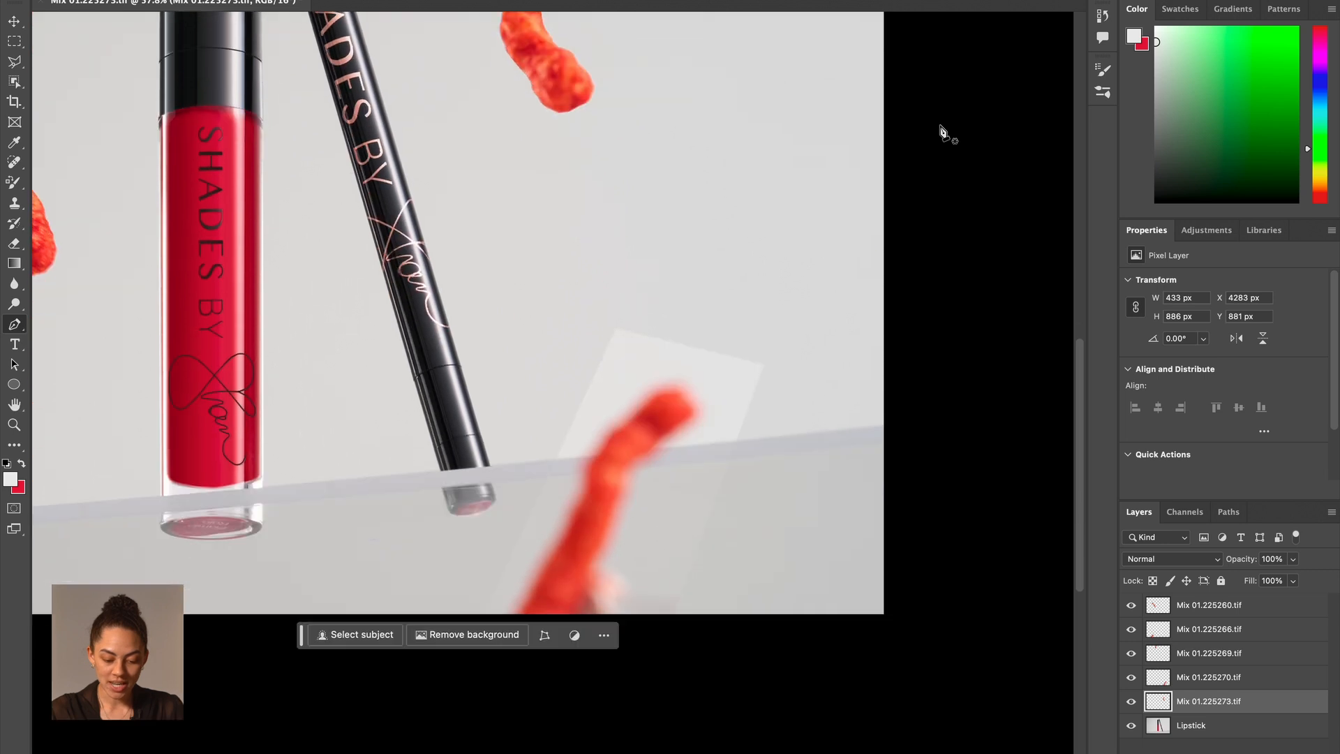
scroll(940, 127, up, 1)
key(v)
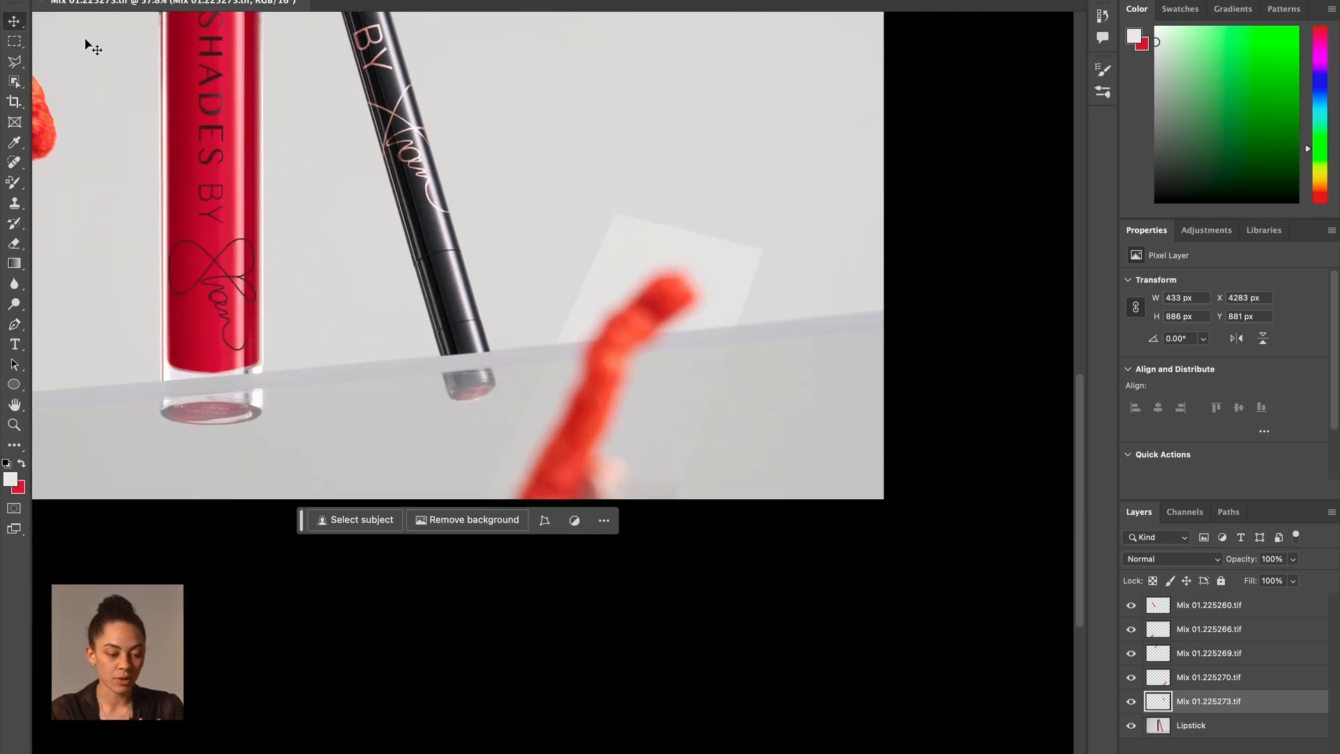
click(695, 366)
scroll(694, 365, up, 3)
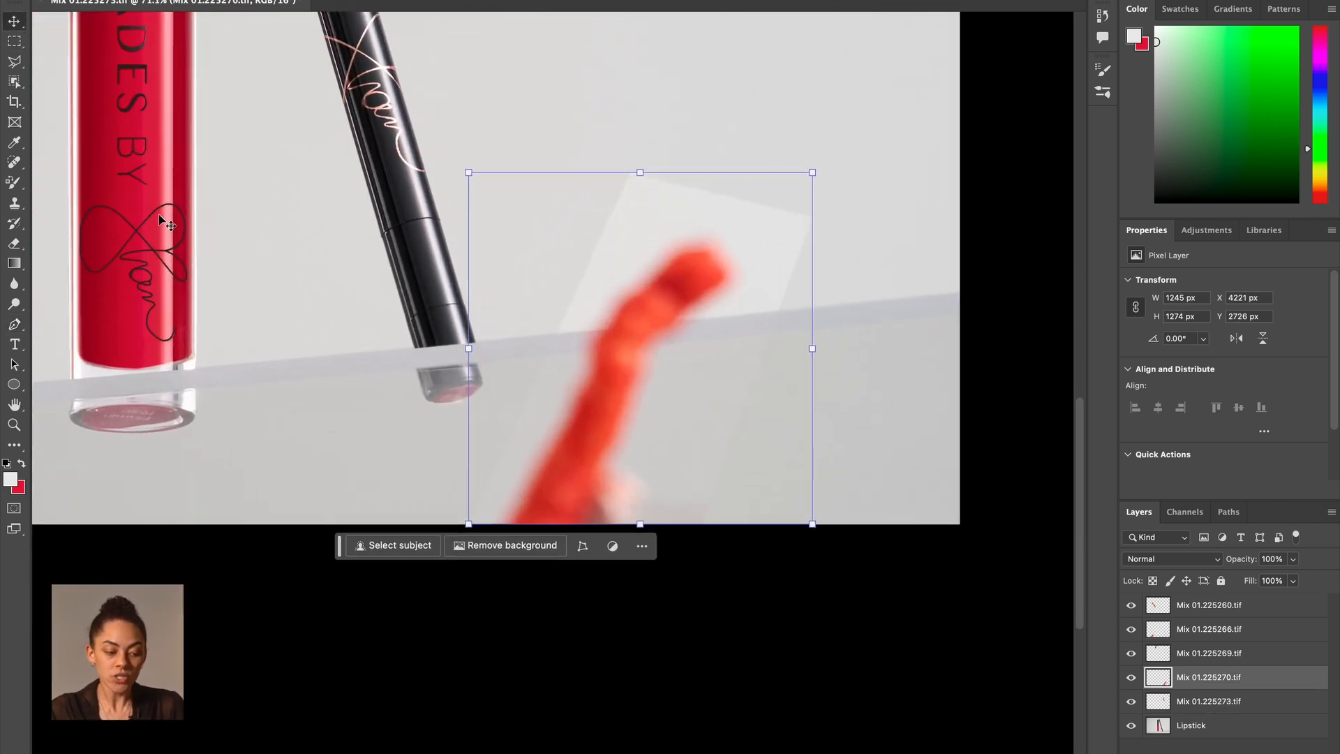
key(e)
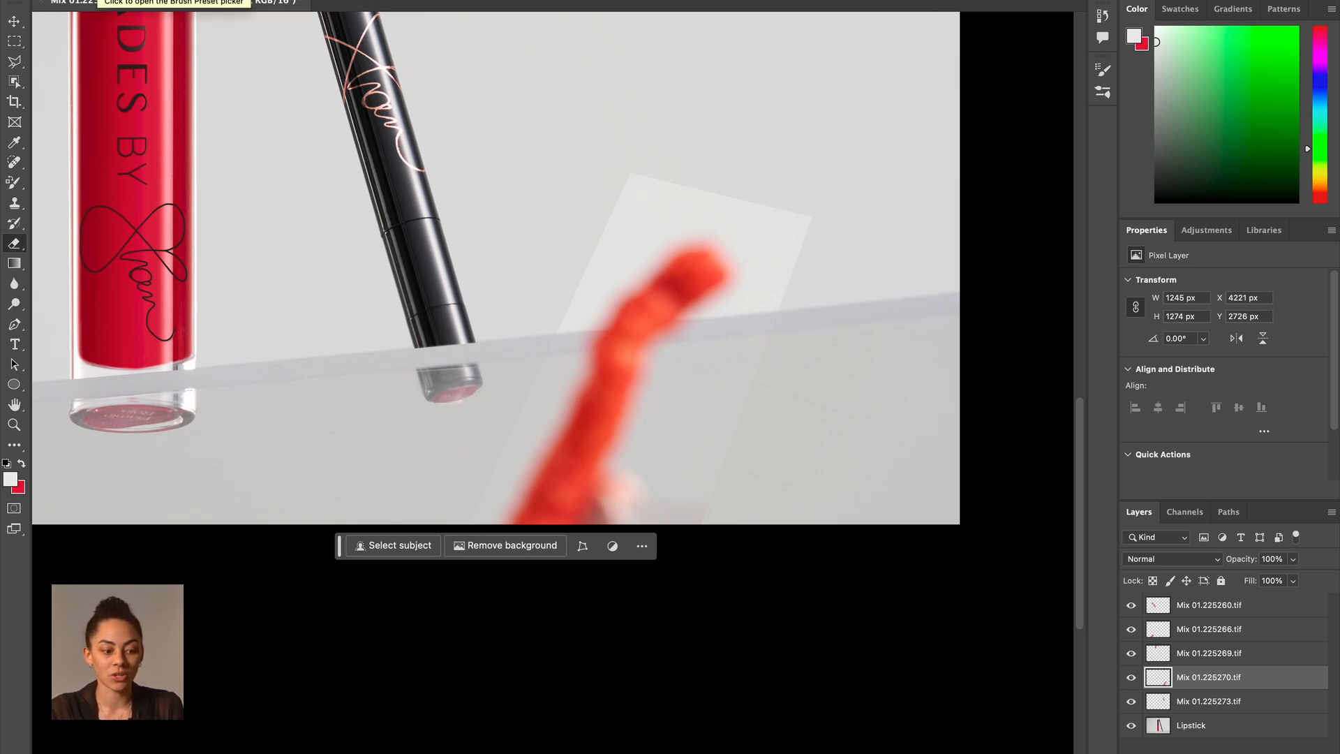
click(91, 1)
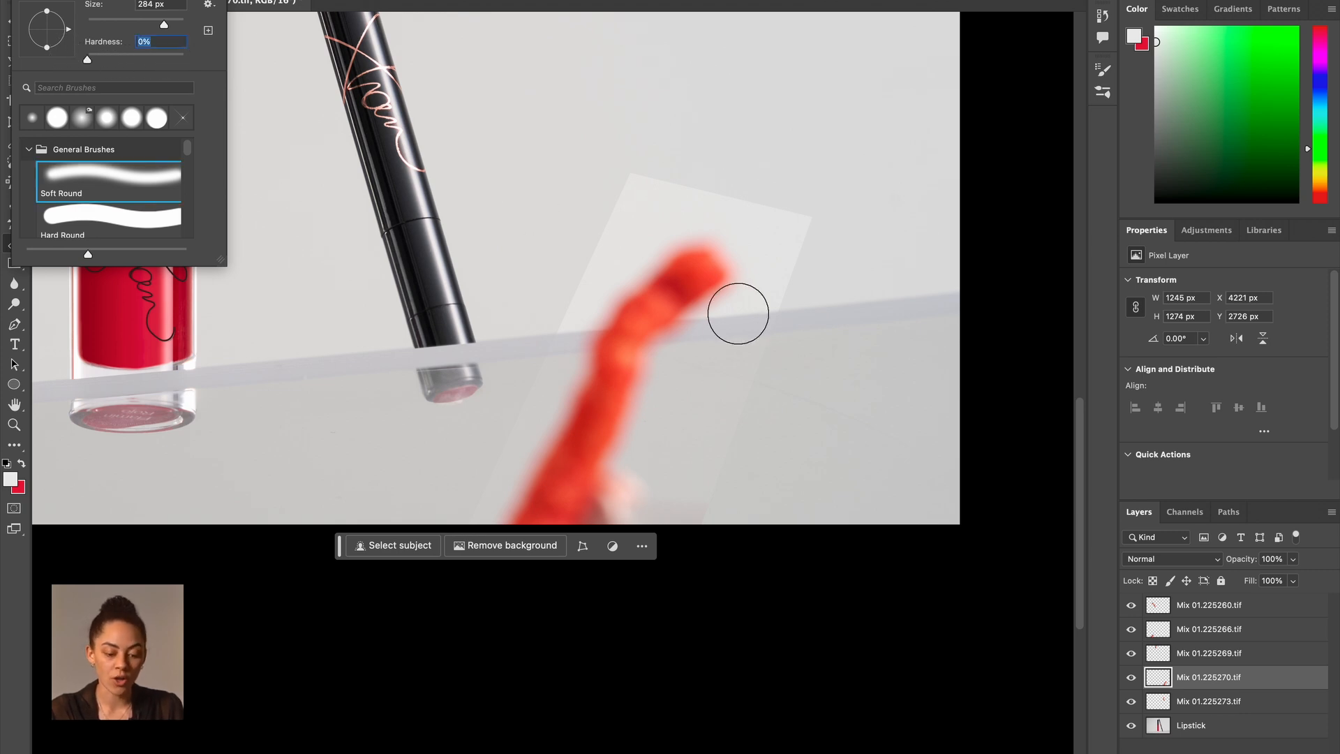
mouse_move(793, 235)
mouse_down()
mouse_move(806, 251)
mouse_move(709, 344)
mouse_move(651, 508)
mouse_up()
drag(741, 354, 651, 601)
mouse_move(762, 392)
mouse_down()
mouse_move(681, 416)
mouse_move(608, 534)
mouse_move(655, 458)
mouse_up()
mouse_move(746, 305)
mouse_down()
mouse_move(757, 278)
mouse_move(726, 209)
mouse_move(826, 230)
mouse_move(655, 191)
mouse_move(459, 556)
mouse_up()
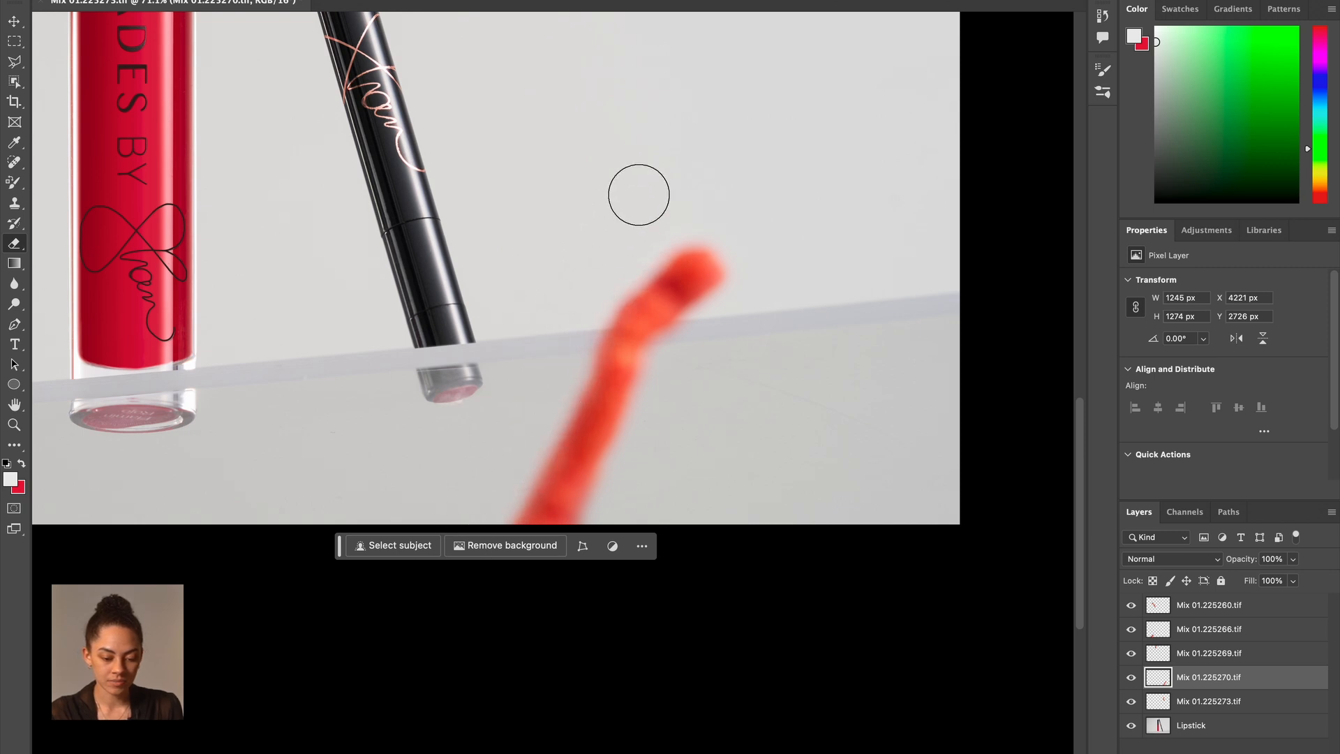
Step: Apply a Motion Blur at an angle of -89° to the puff at the image's upper edge, layer Mix 01.225269.tif, with a longer distance
key(super+minus)
key(super+minus)
key(super+minus)
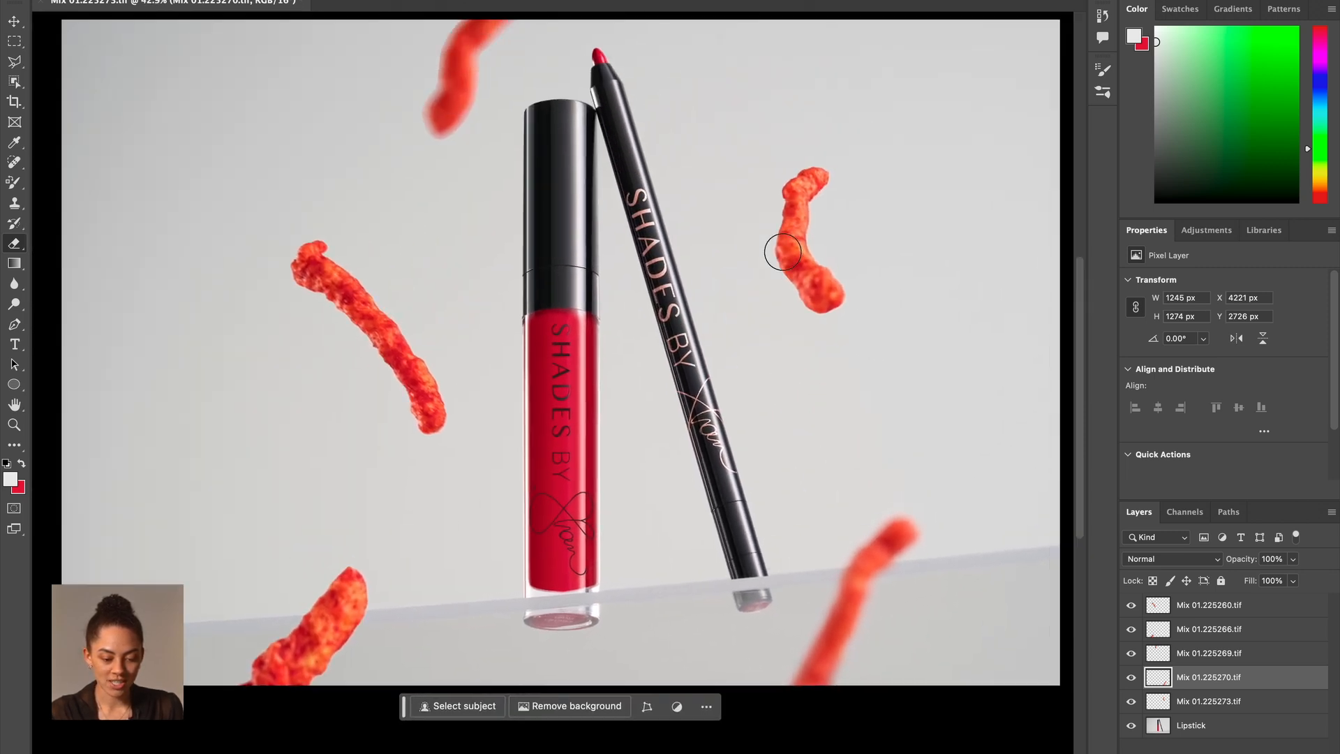
scroll(782, 251, right, 3)
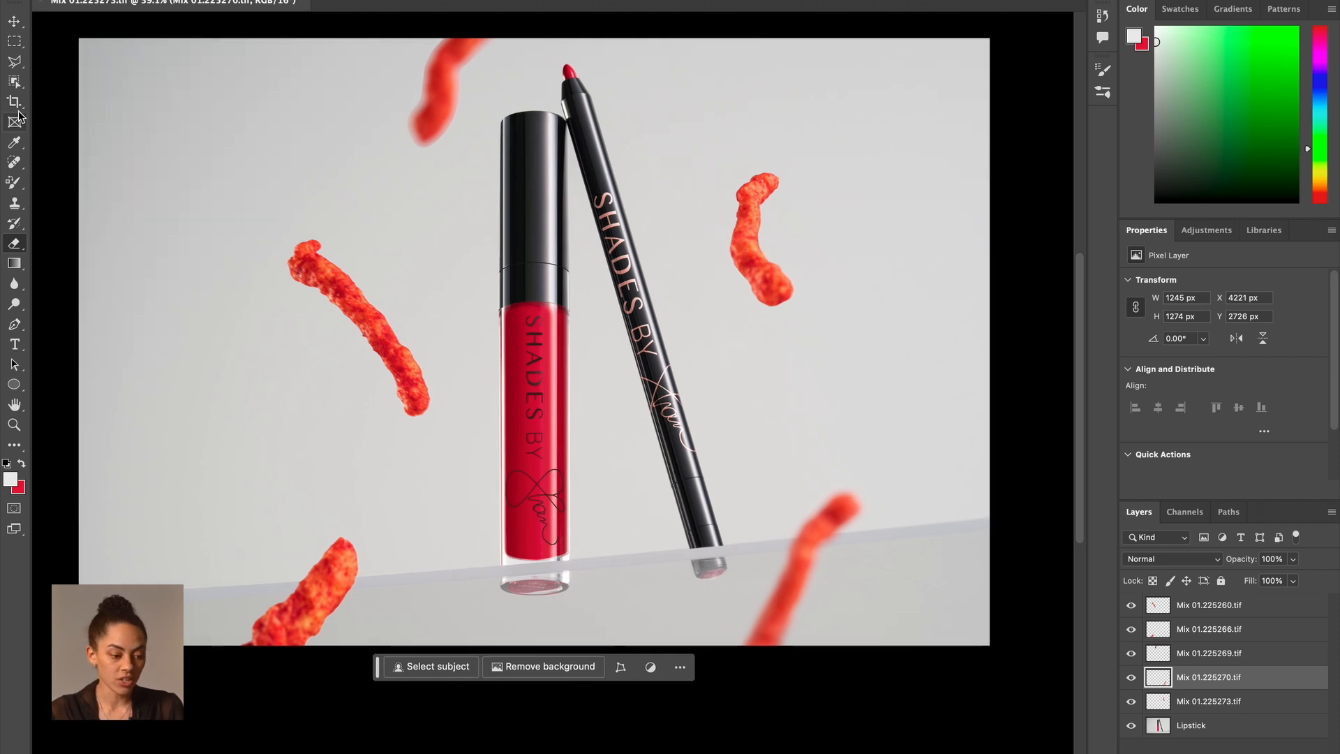
click(17, 25)
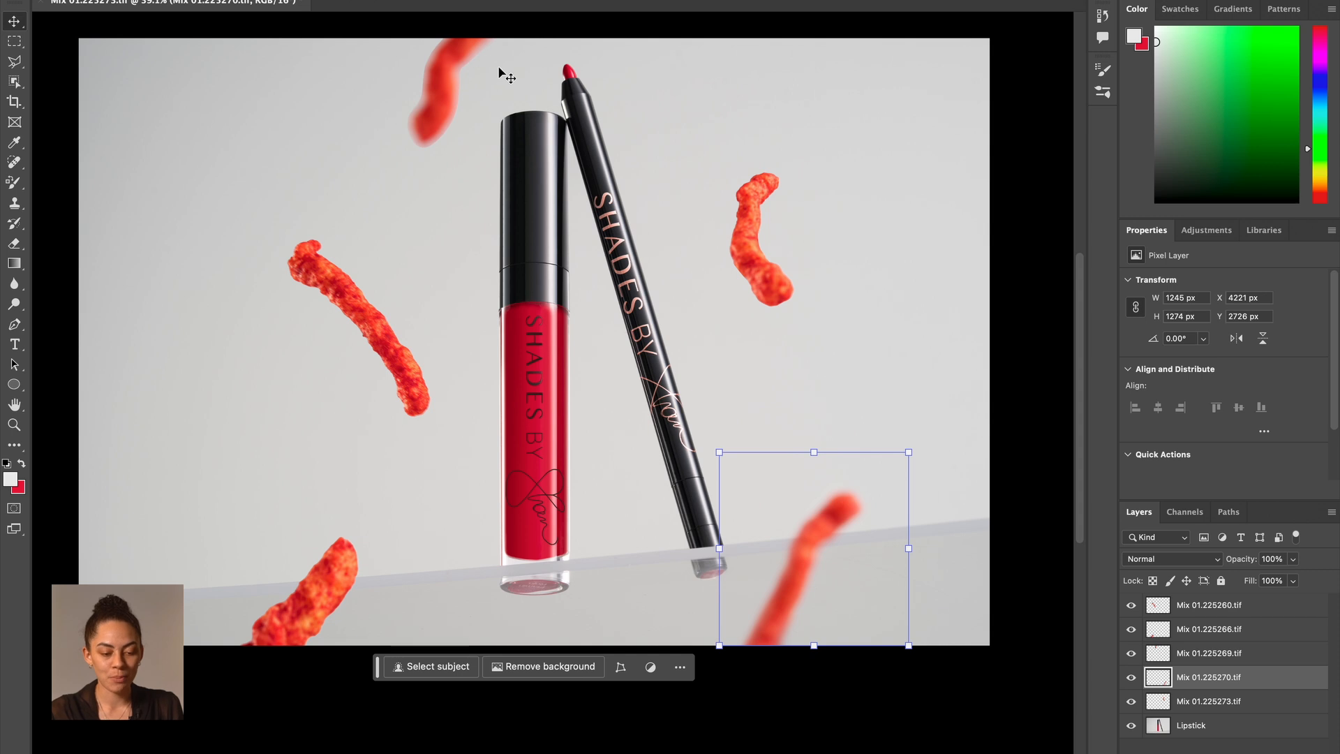
click(431, 80)
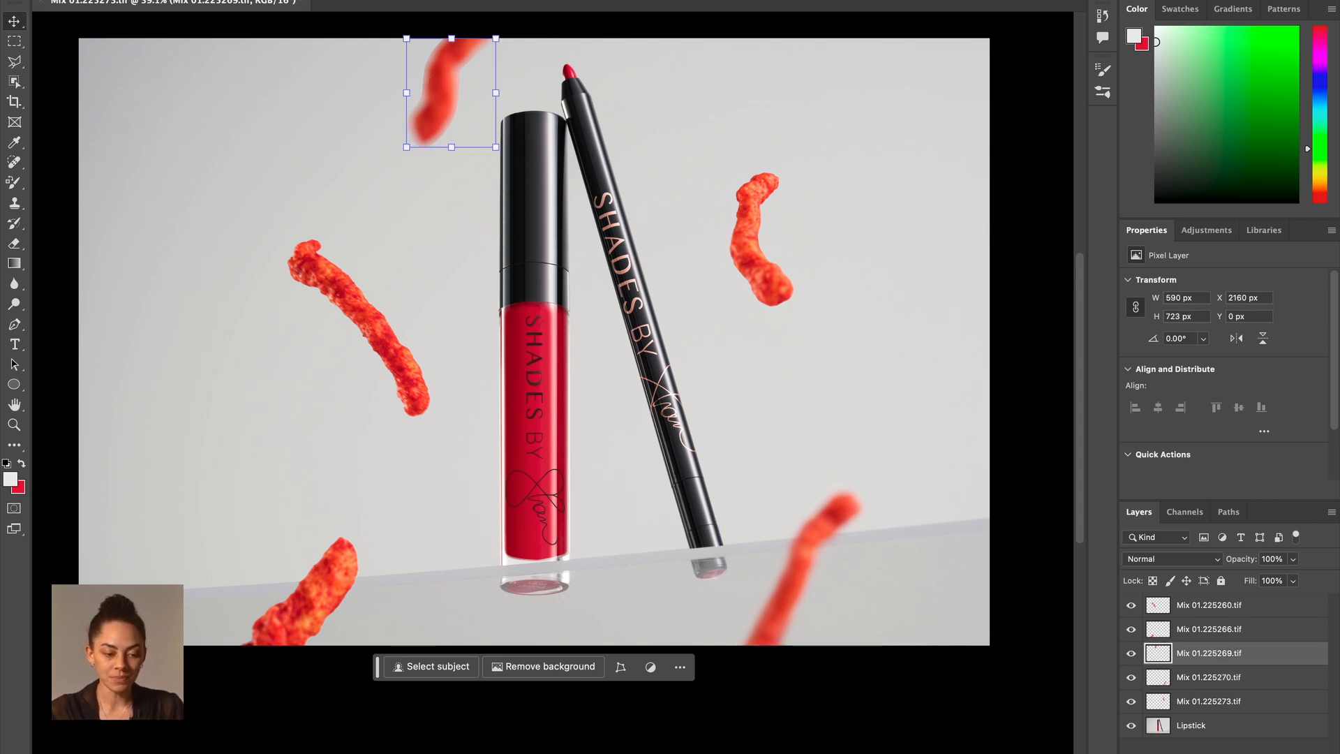
click(370, 1)
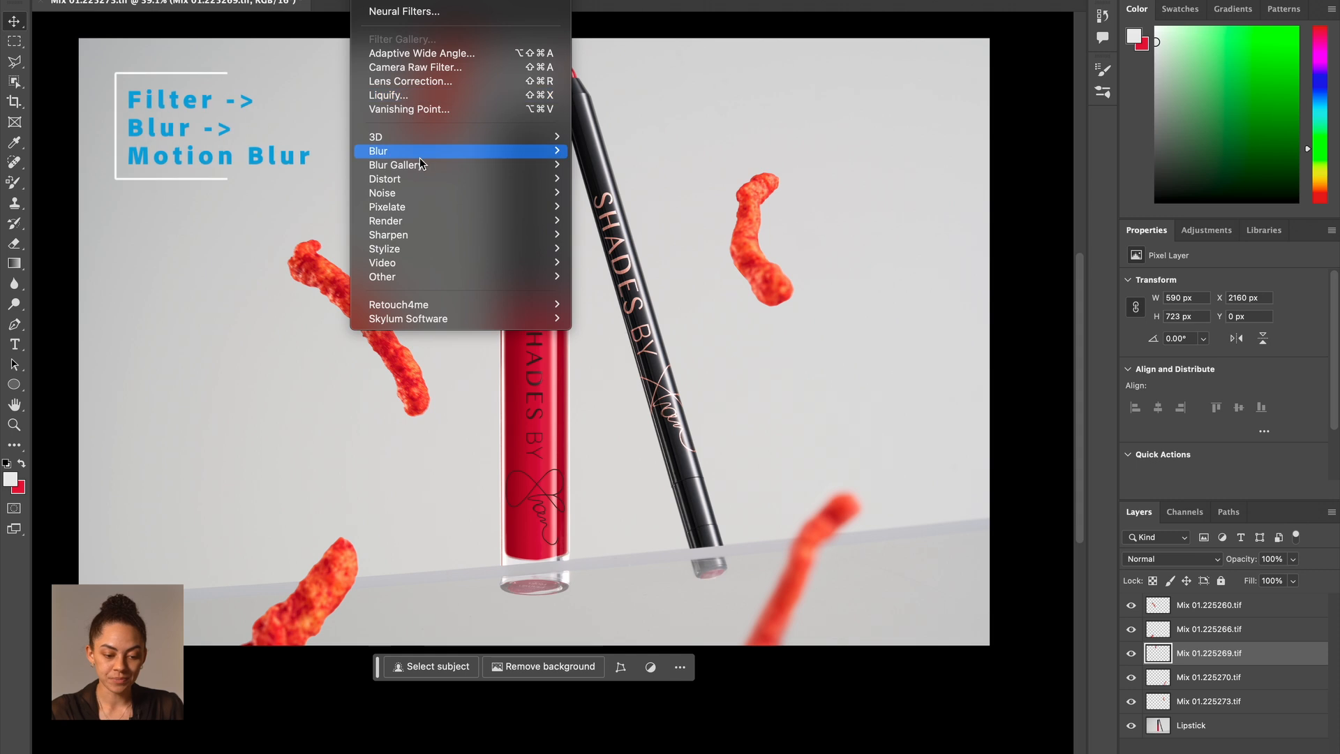
mouse_move(420, 153)
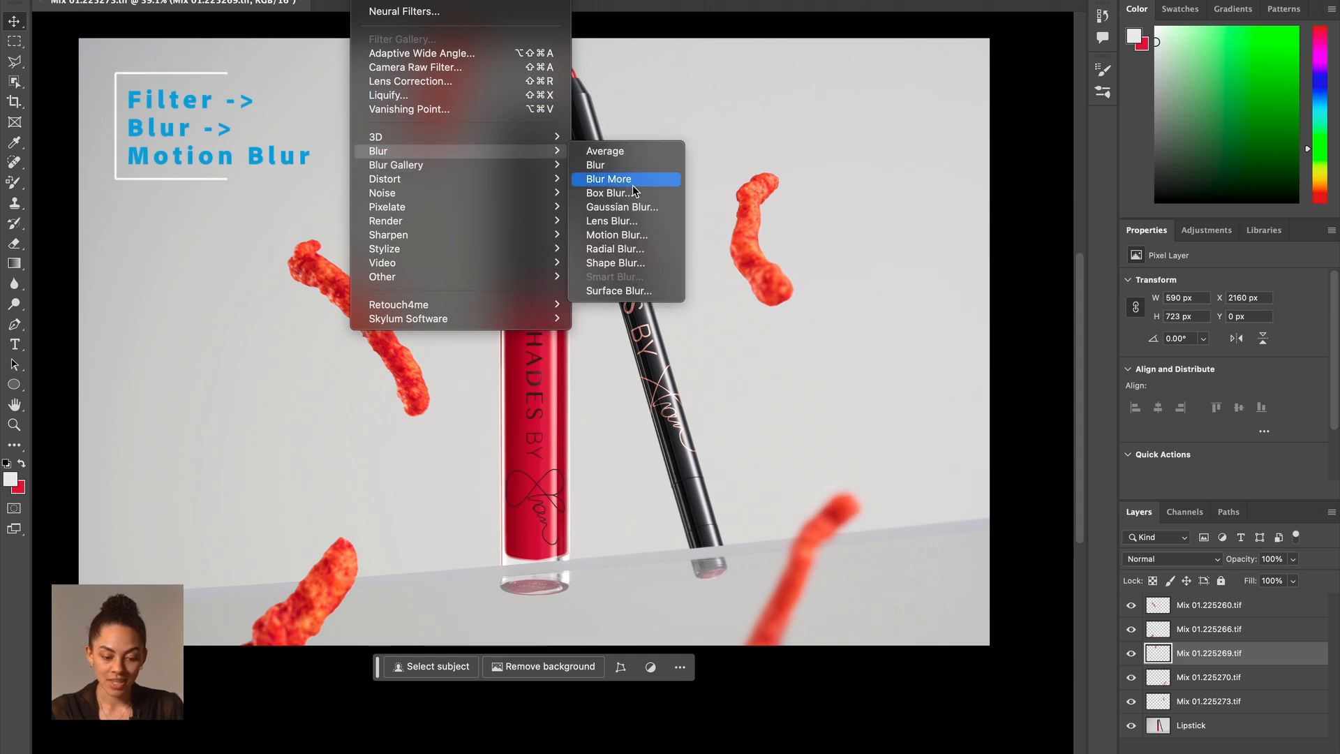
click(617, 235)
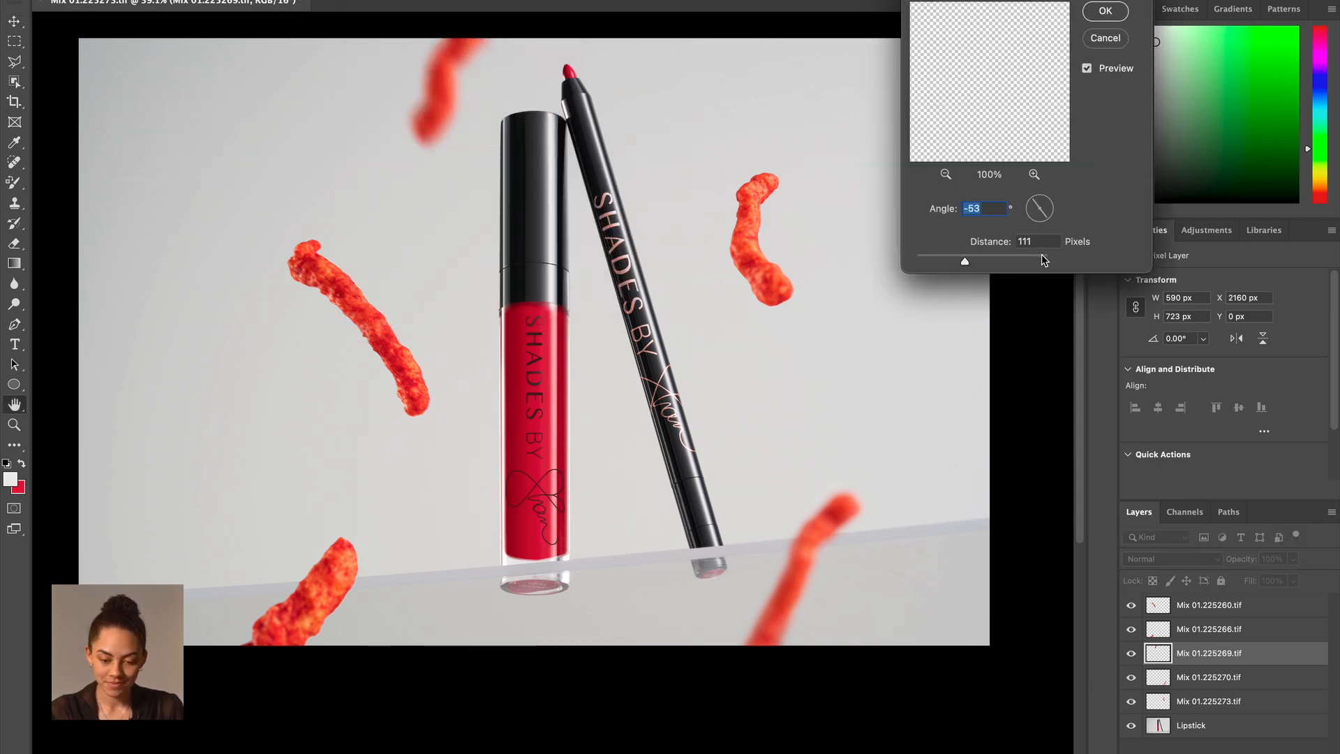
click(1040, 220)
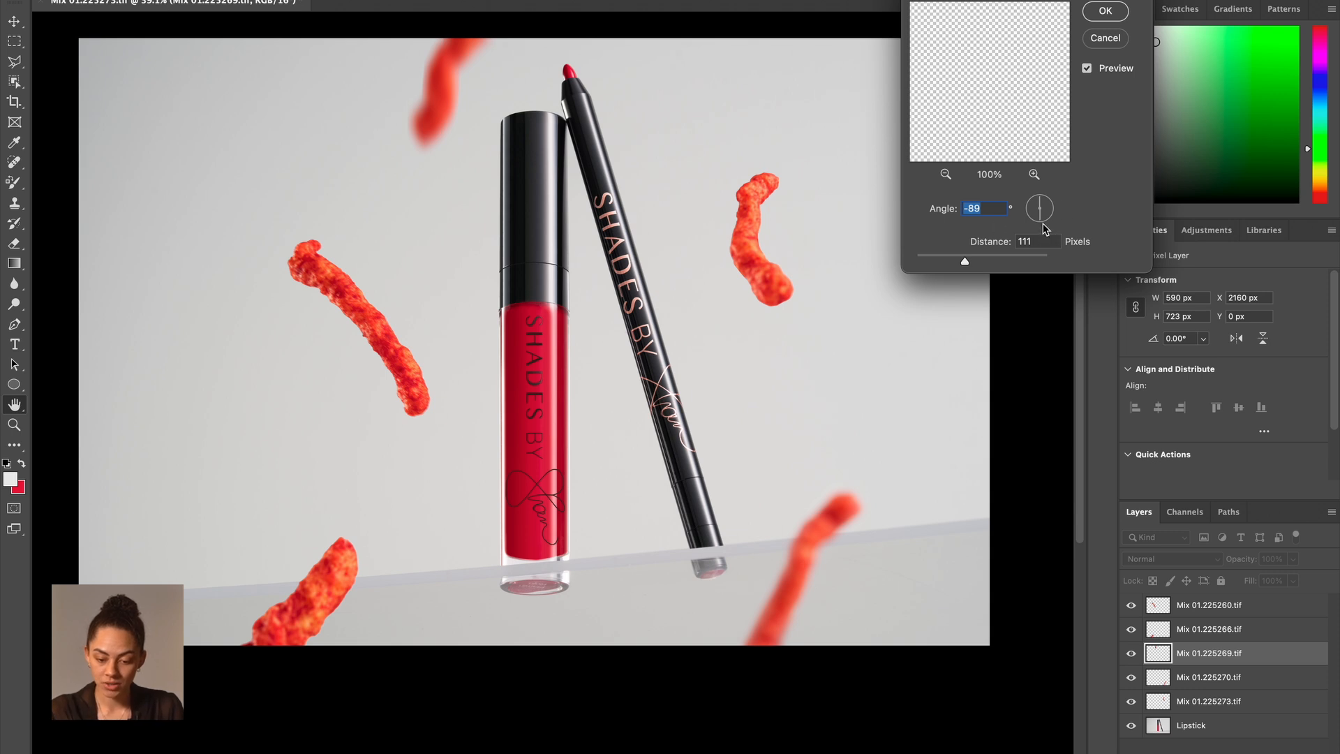
drag(965, 261, 988, 261)
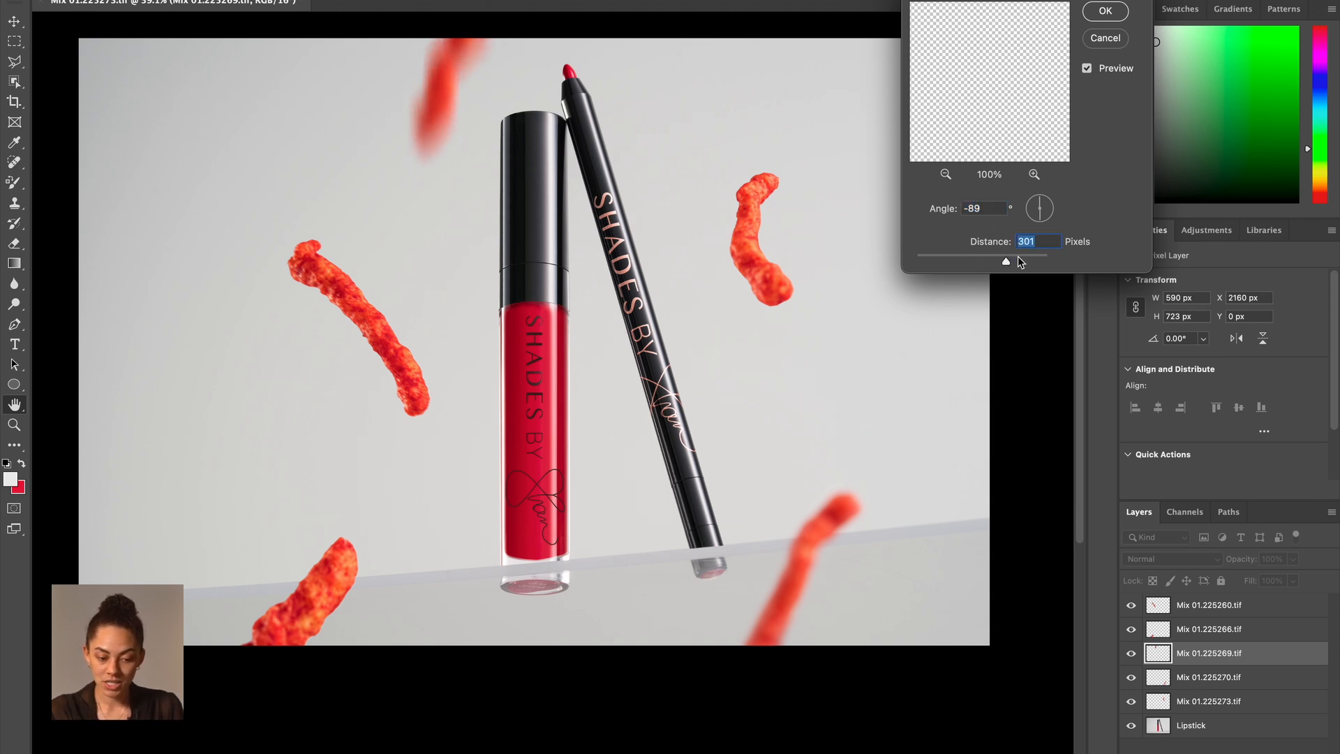
click(999, 258)
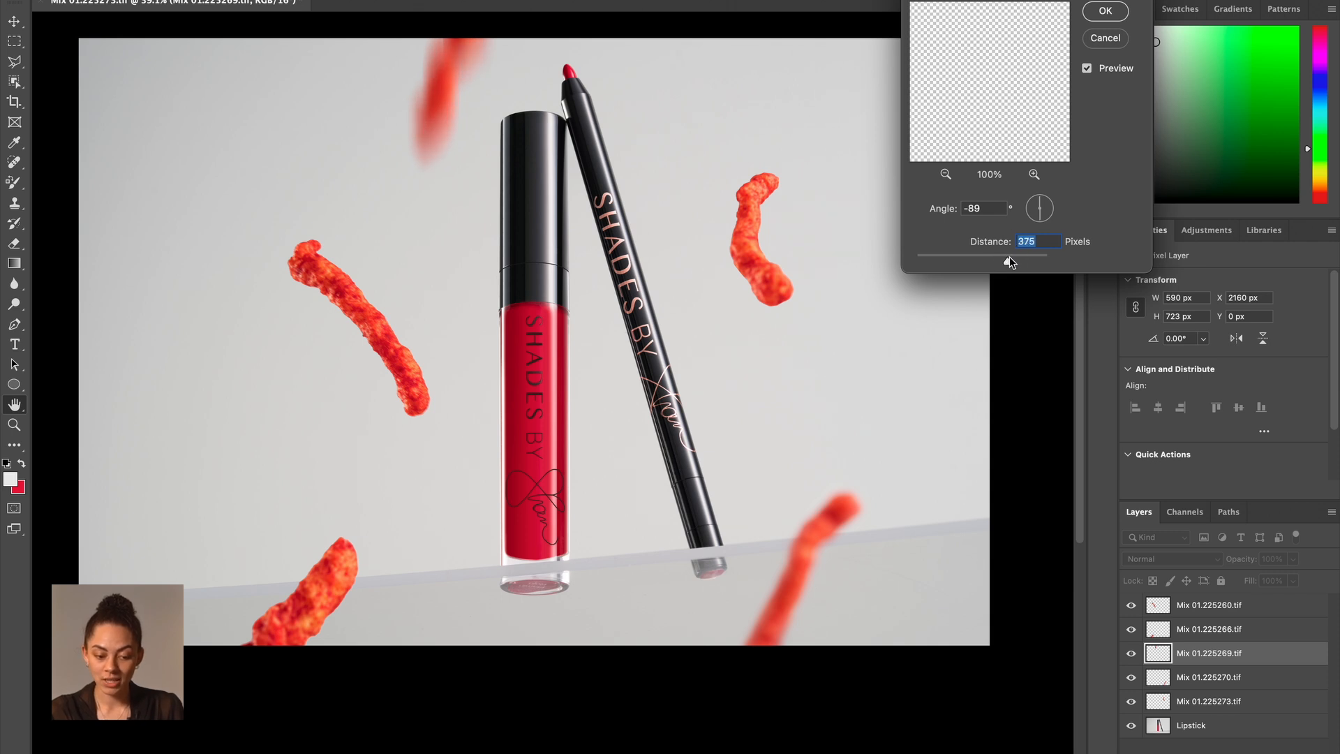
drag(1009, 257, 1003, 257)
click(1104, 12)
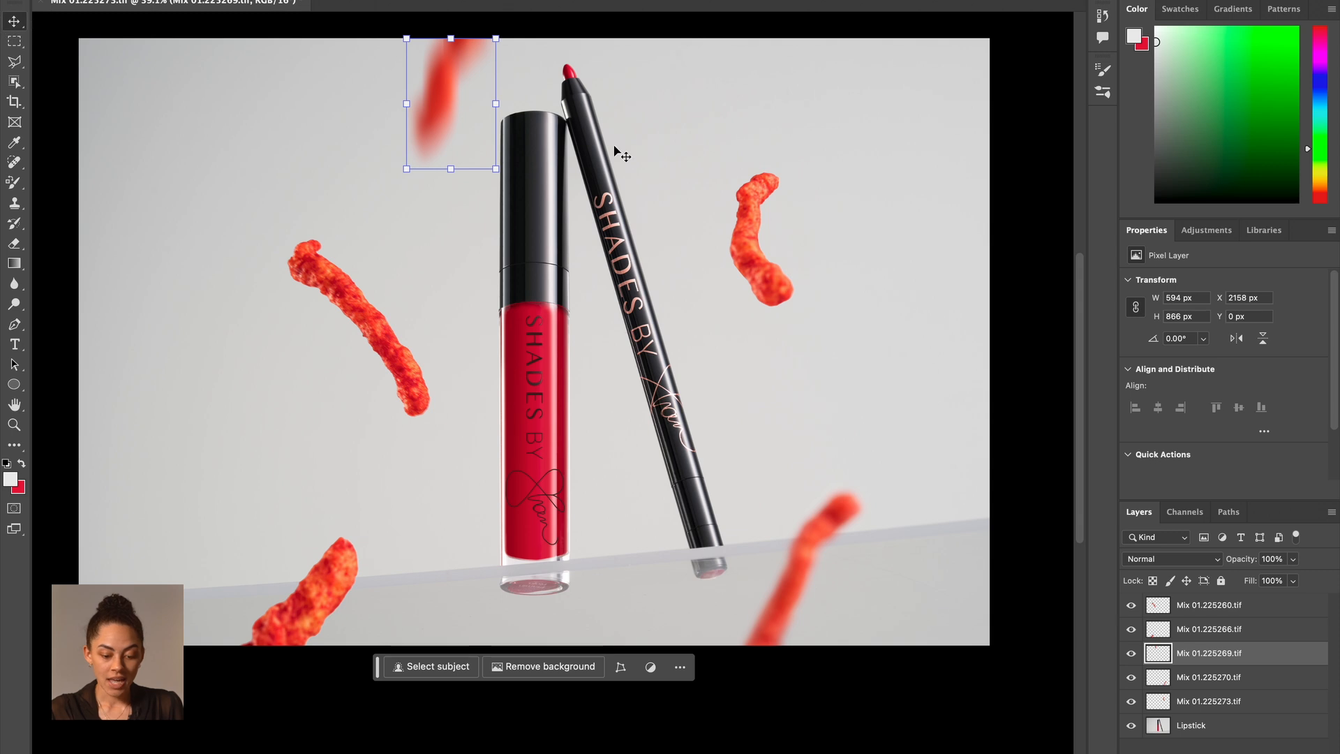
Step: Try the last-used Motion Blur settings on the lower-right puff, layer Mix 01.225270.tif, and undo them
click(803, 582)
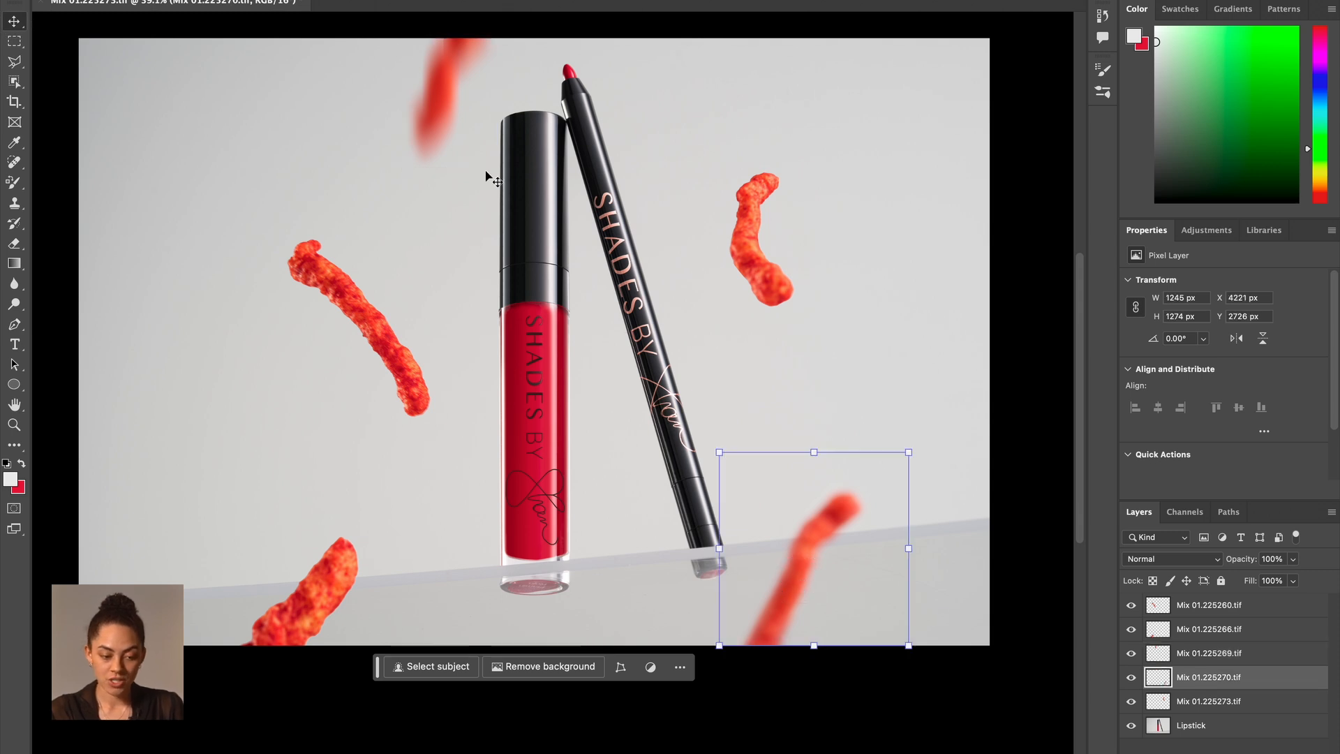
click(361, 1)
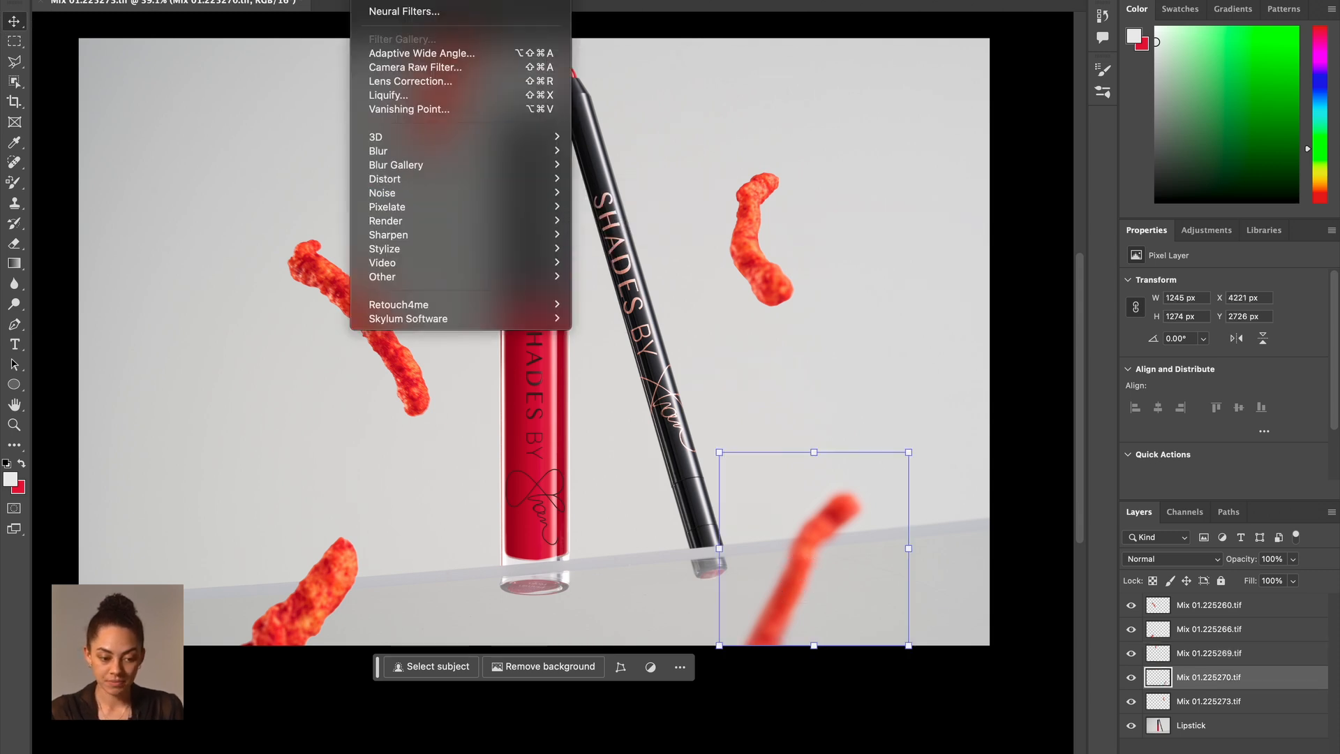
click(643, 142)
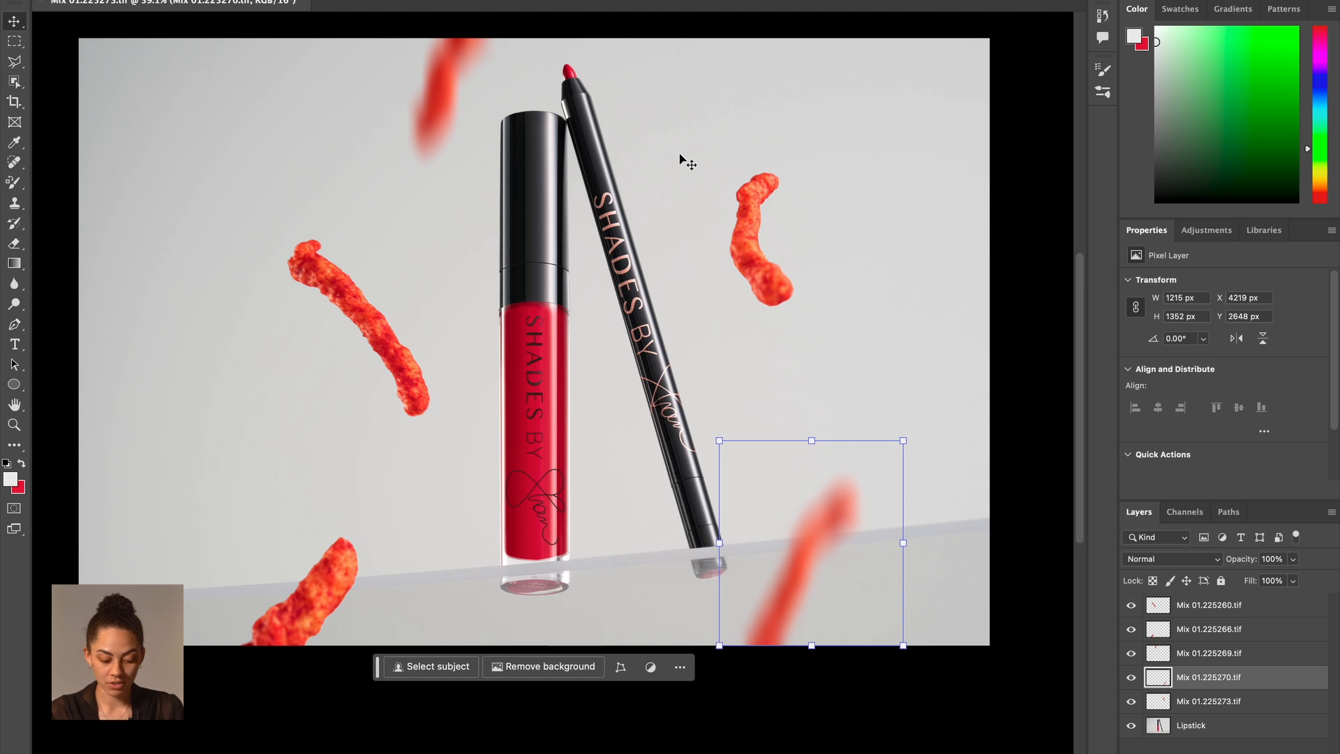
key(ctrl+z)
Step: Apply a Motion Blur with an angle of -89° and a distance of 158 pixels to the lower-right puff
click(361, 1)
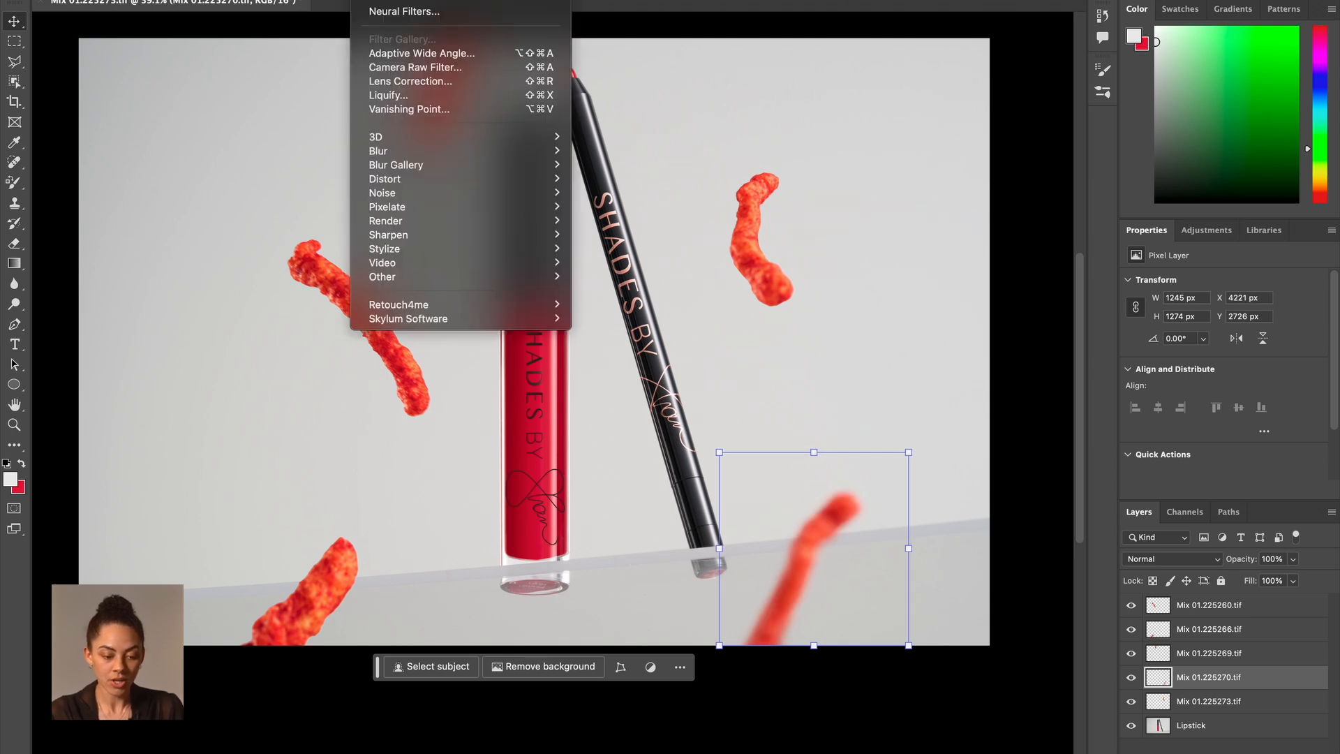
mouse_move(551, 150)
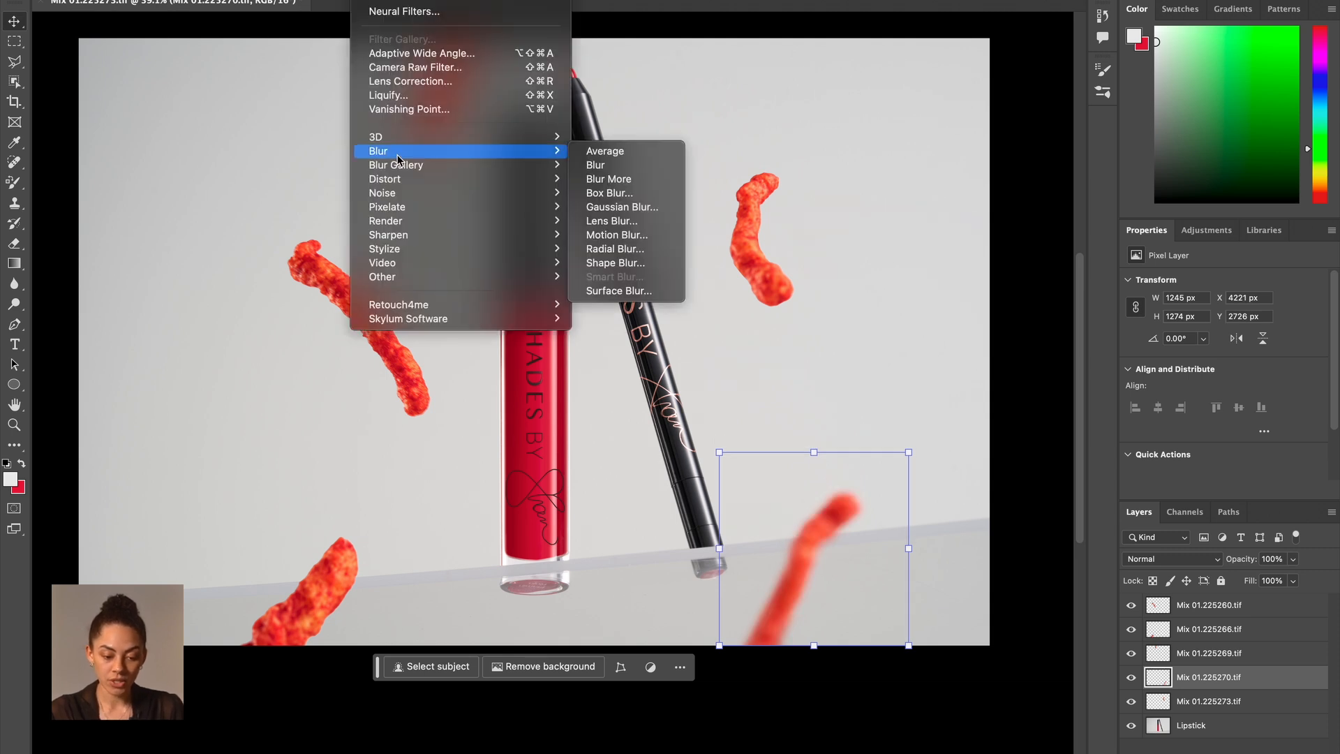
click(635, 237)
drag(1003, 260, 975, 260)
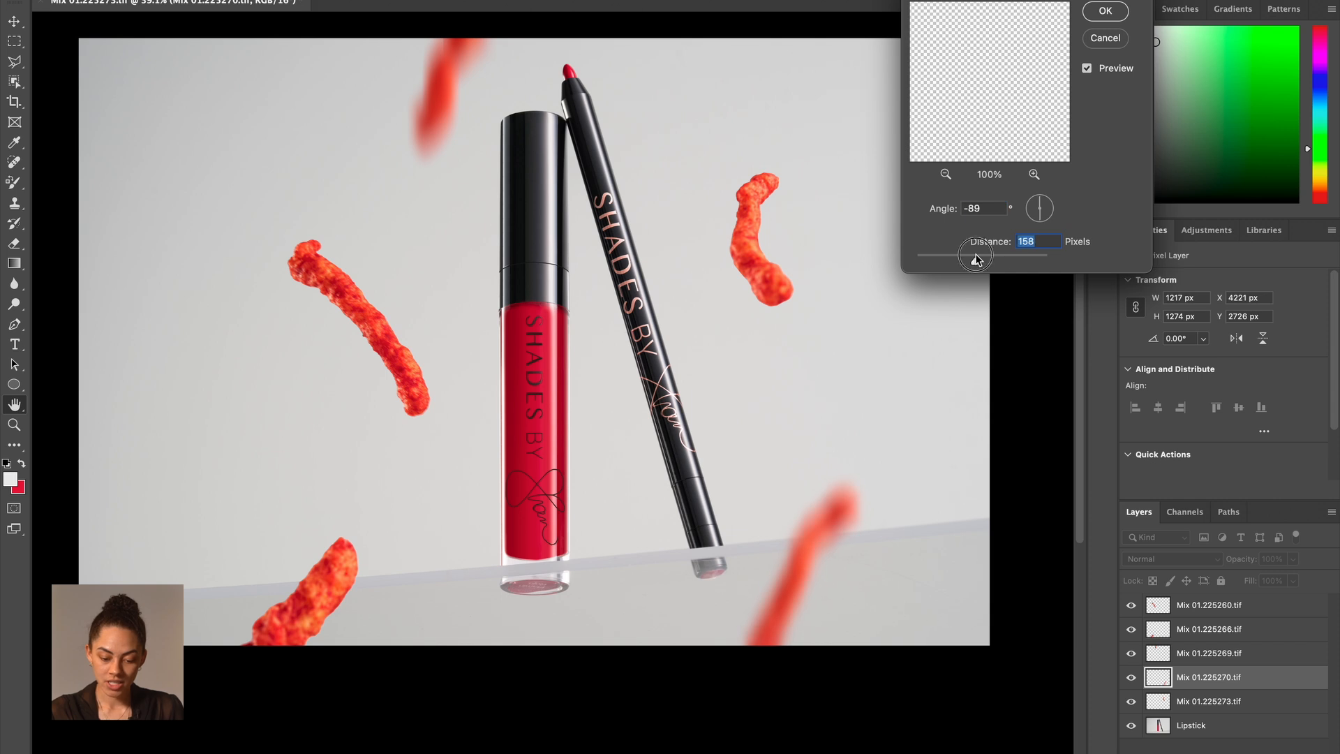
click(1107, 11)
Step: Apply a Motion Blur with an angle of -89° and a distance of 97 pixels to the lower-left puff, layer Mix 01.225266.tif
click(766, 290)
click(374, 1)
click(300, 516)
click(307, 587)
click(373, 1)
mouse_move(432, 150)
click(641, 233)
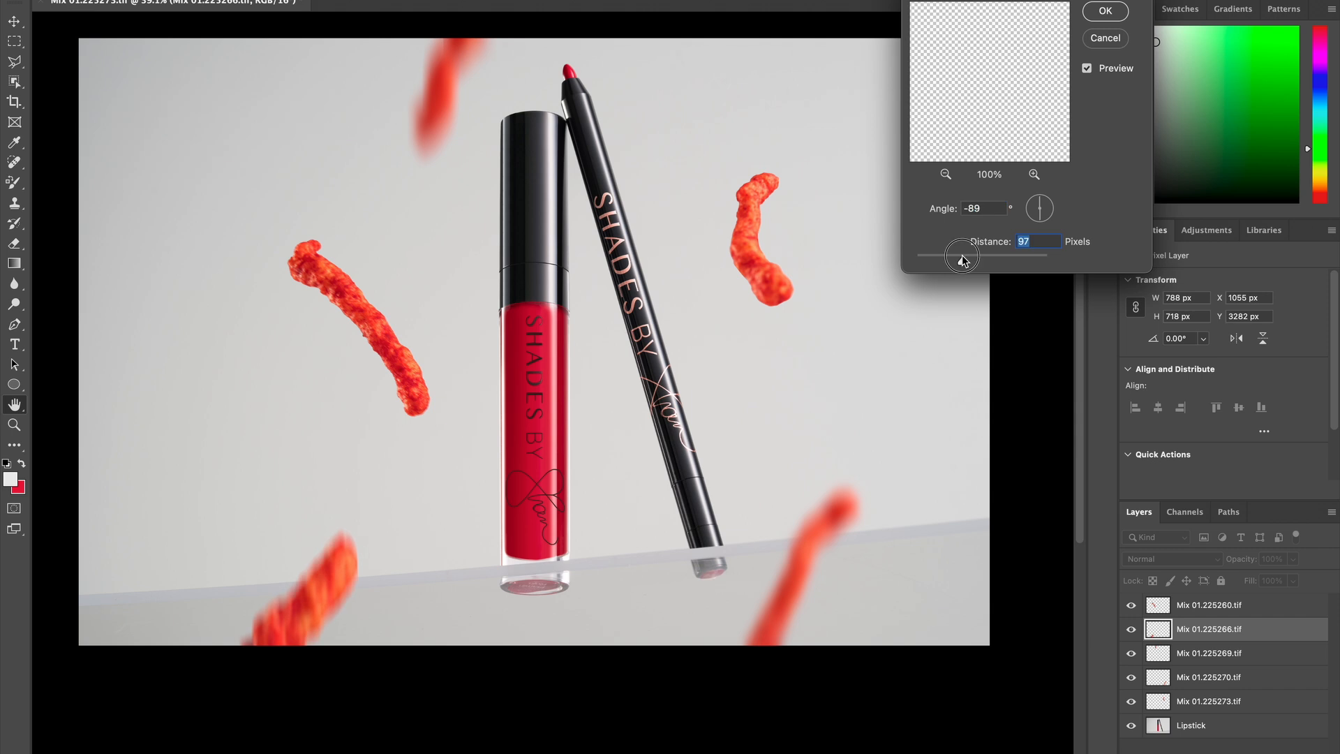
key(Return)
Step: Move the puff beside the pencil, layer Mix 01.225273.tif, slightly upward and apply a Motion Blur to it
click(748, 216)
click(374, 1)
mouse_move(433, 151)
click(623, 236)
click(1105, 11)
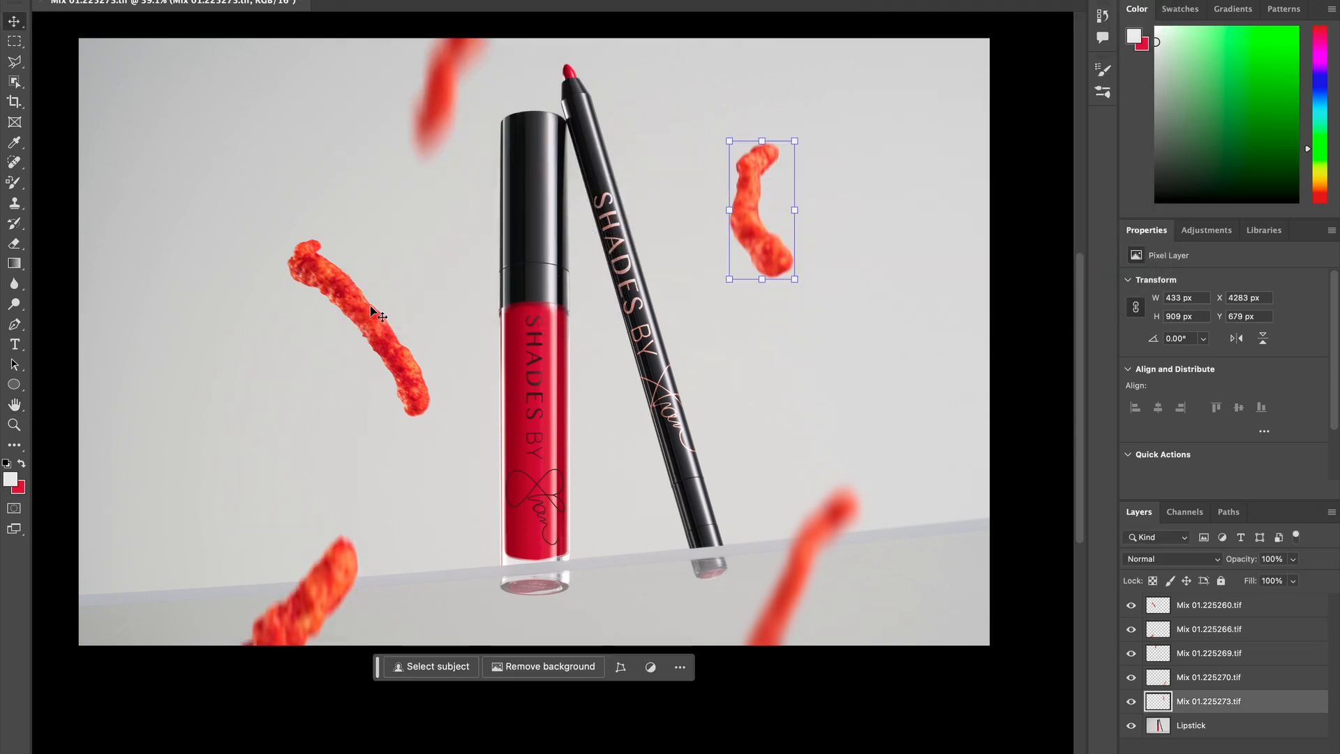
Step: Crop the image to a 1:1 square around the lipstick and pencil, shifting the picture slightly left within the frame
click(1218, 613)
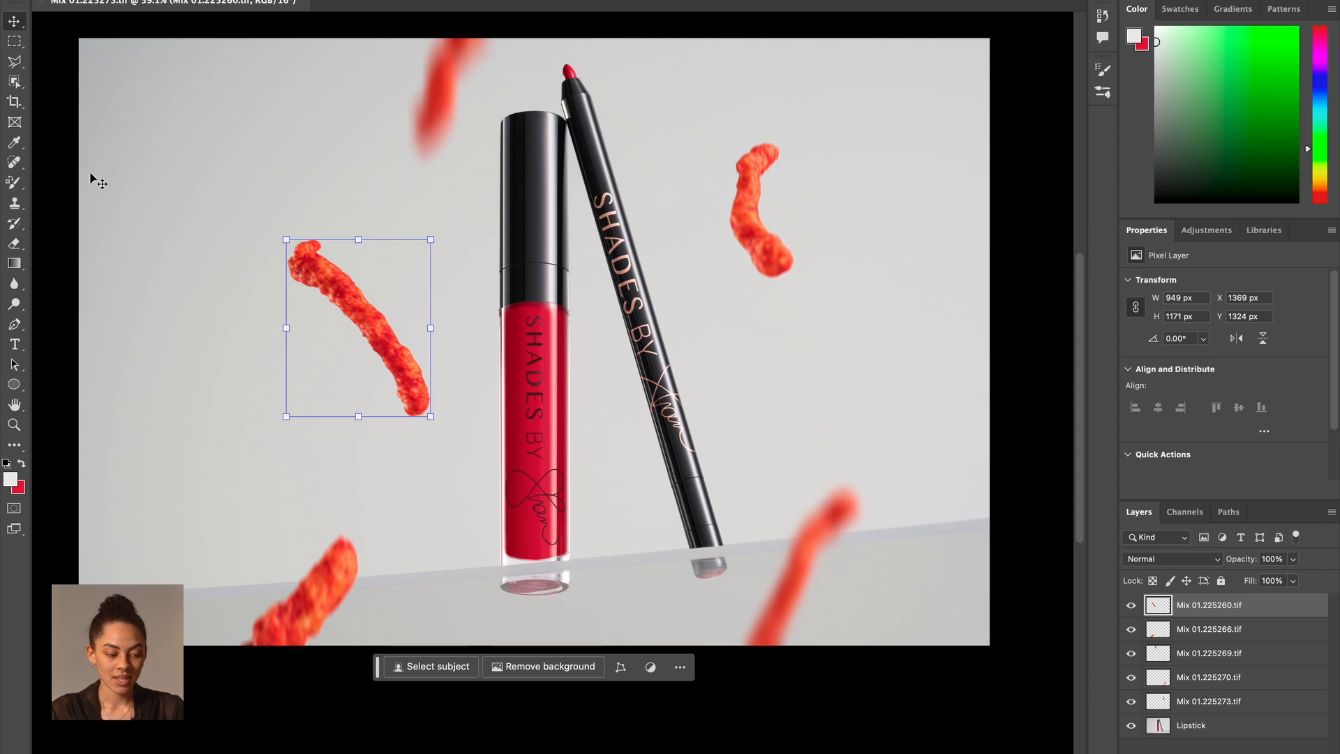
key(c)
click(130, 2)
click(129, 6)
drag(528, 316, 506, 320)
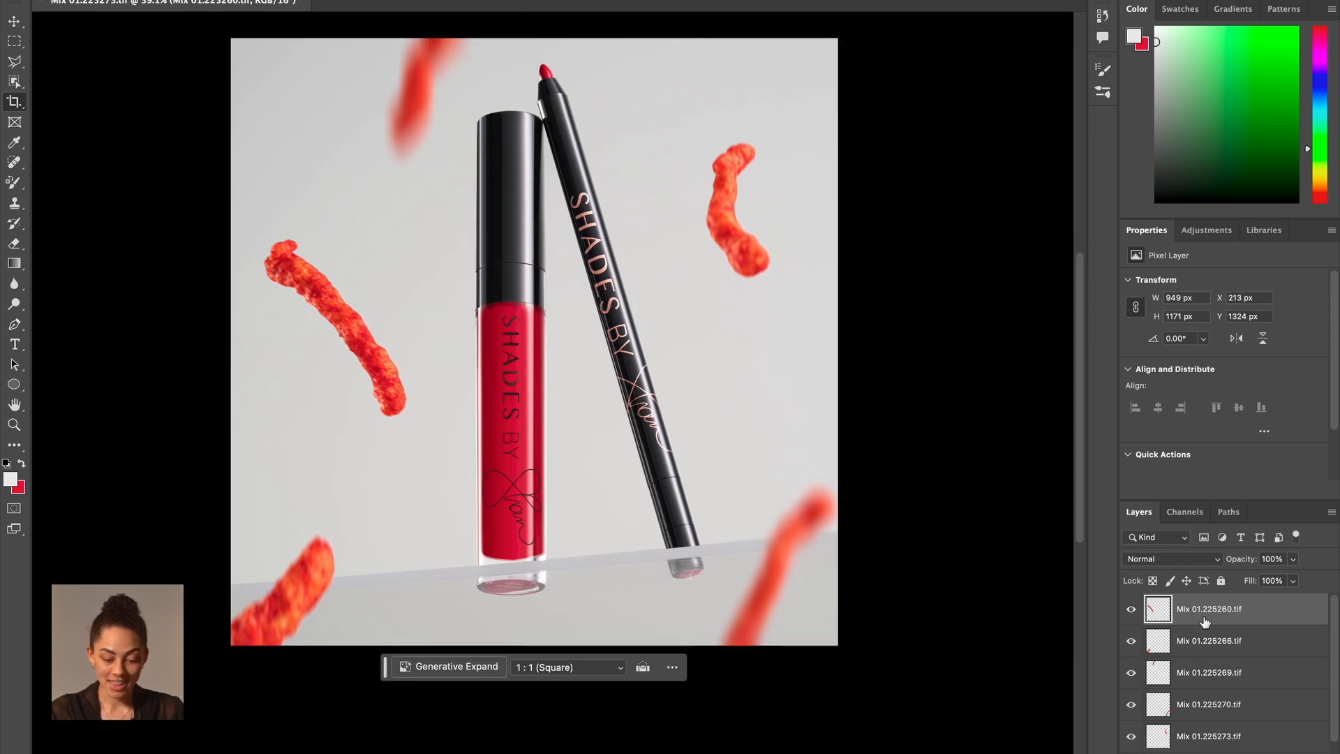
Step: Merge all the layers into a single layer and save the composited image
right_click(1204, 621)
click(1054, 445)
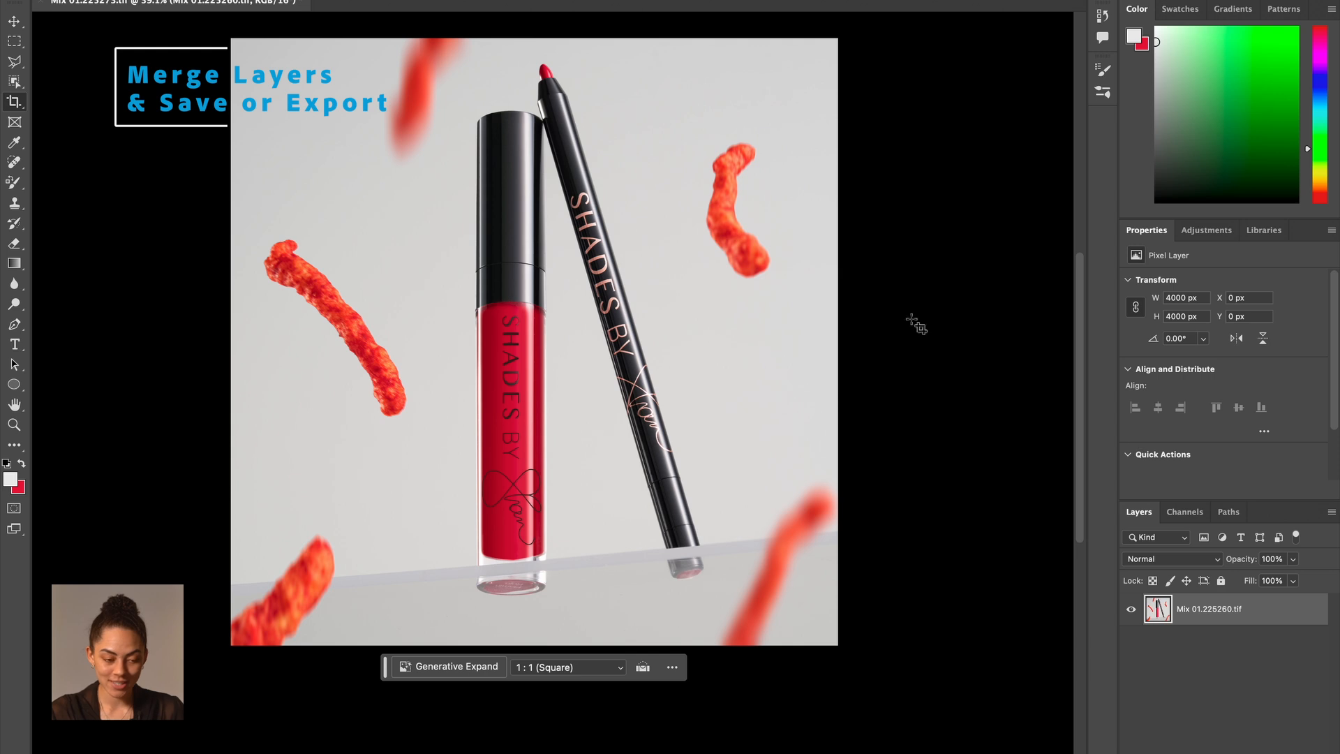
click(138, 2)
click(209, 95)
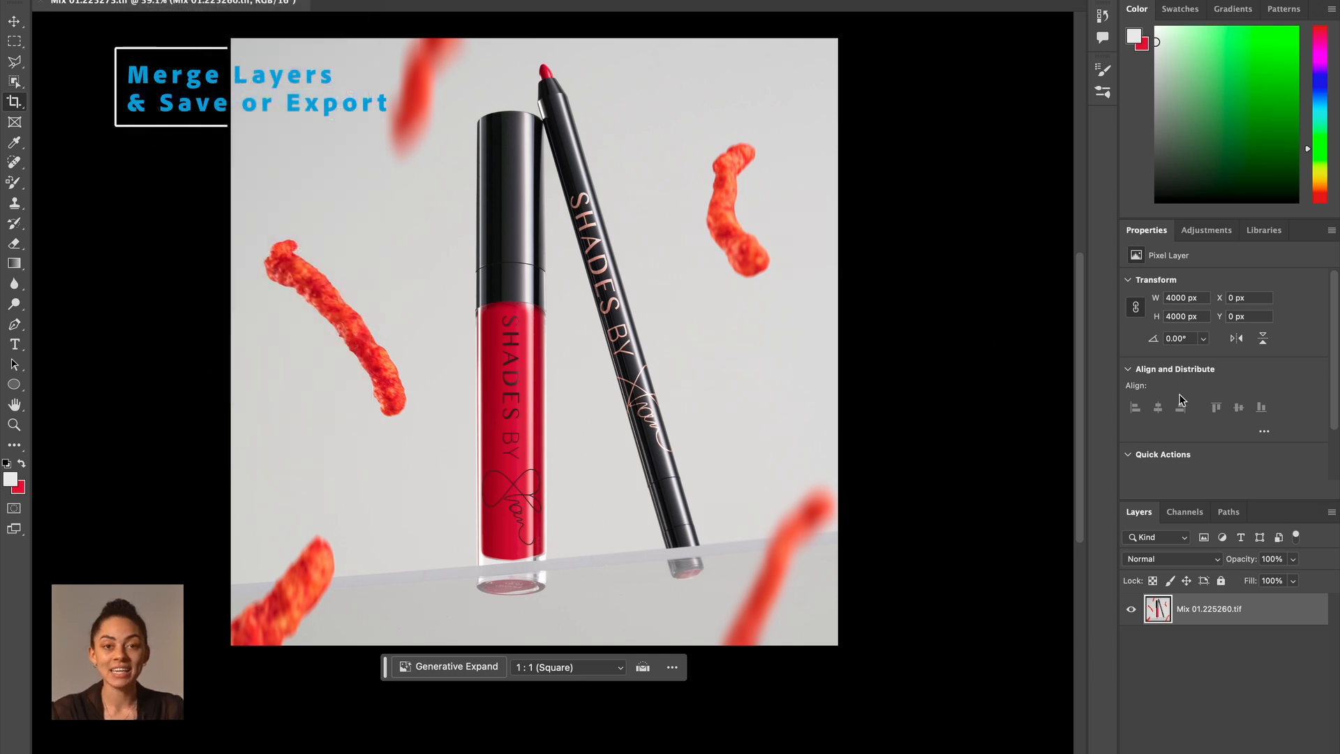